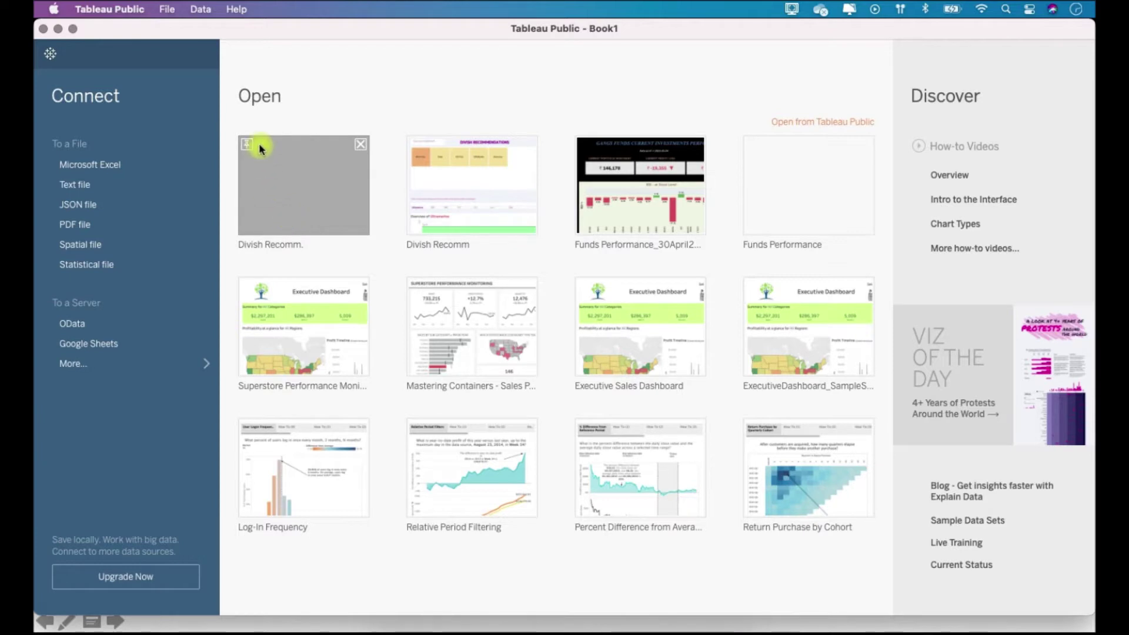
# - Connect to the Excel workbook Superstore.xlsx, add its Orders table as the data source and open Sheet 1
pyautogui.click(171, 168)
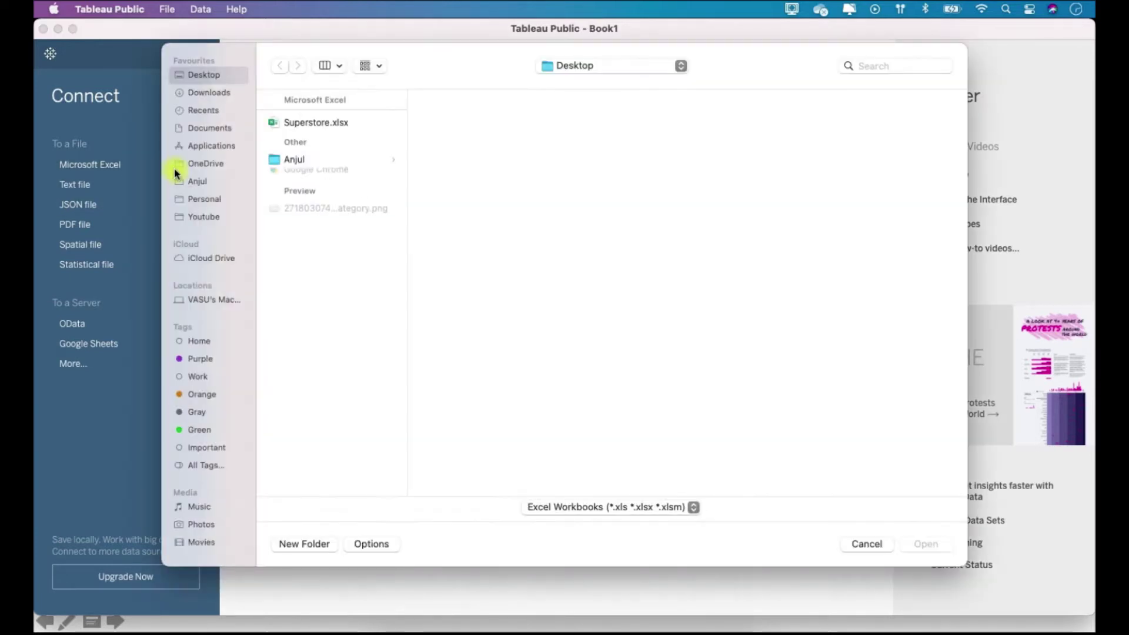
pyautogui.doubleClick(344, 122)
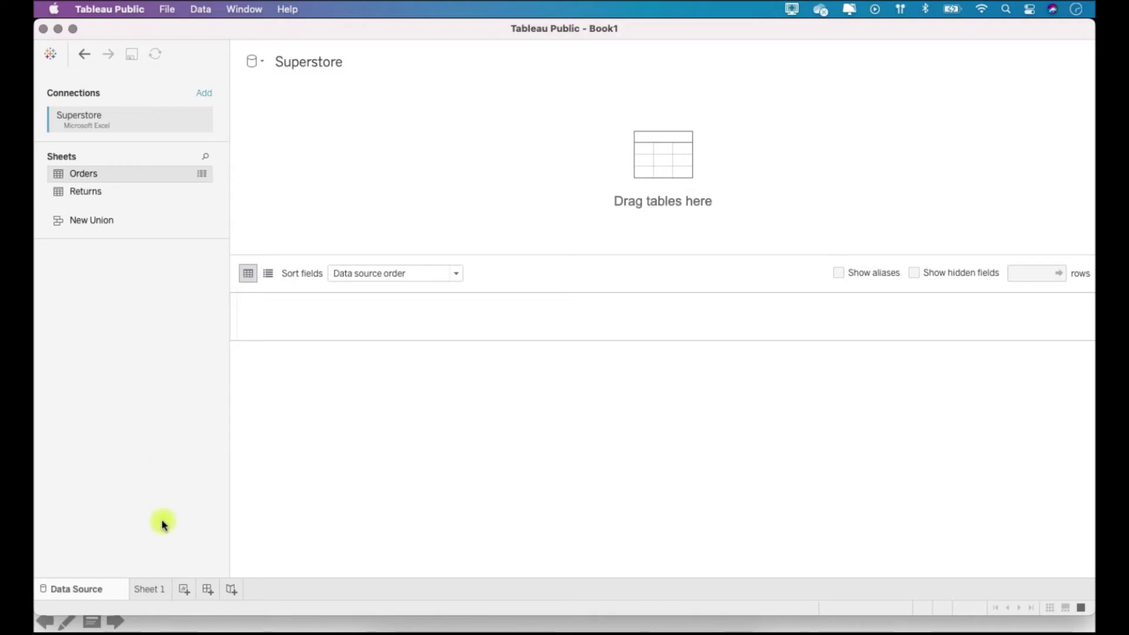
pyautogui.click(151, 590)
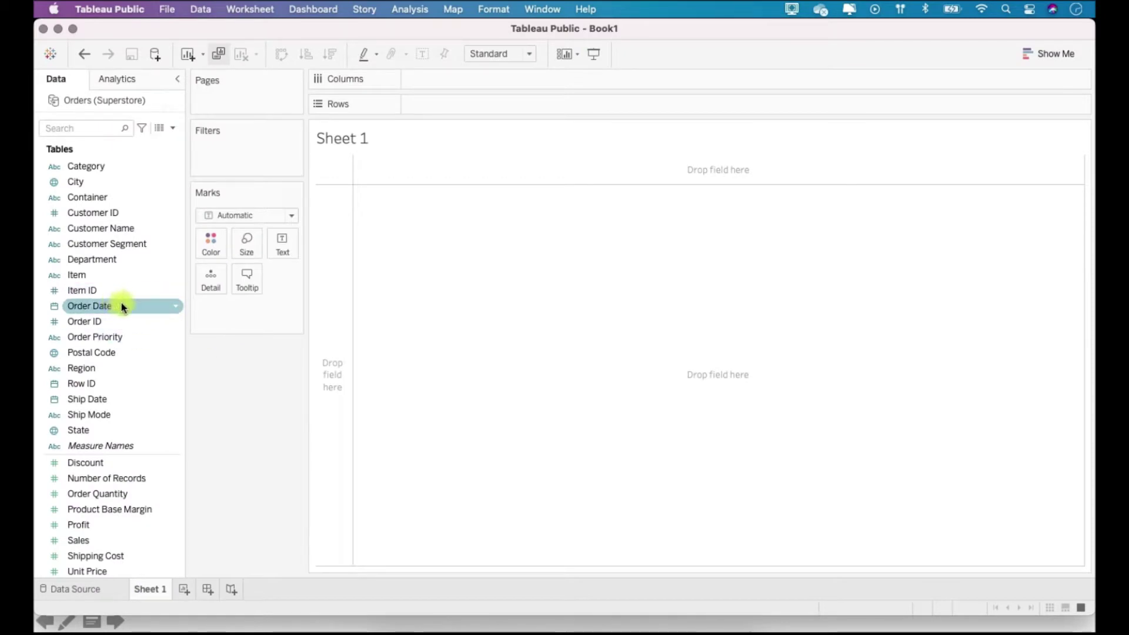
# - Change the data type of the Order Date field to Date
pyautogui.click(57, 309)
pyautogui.click(97, 350)
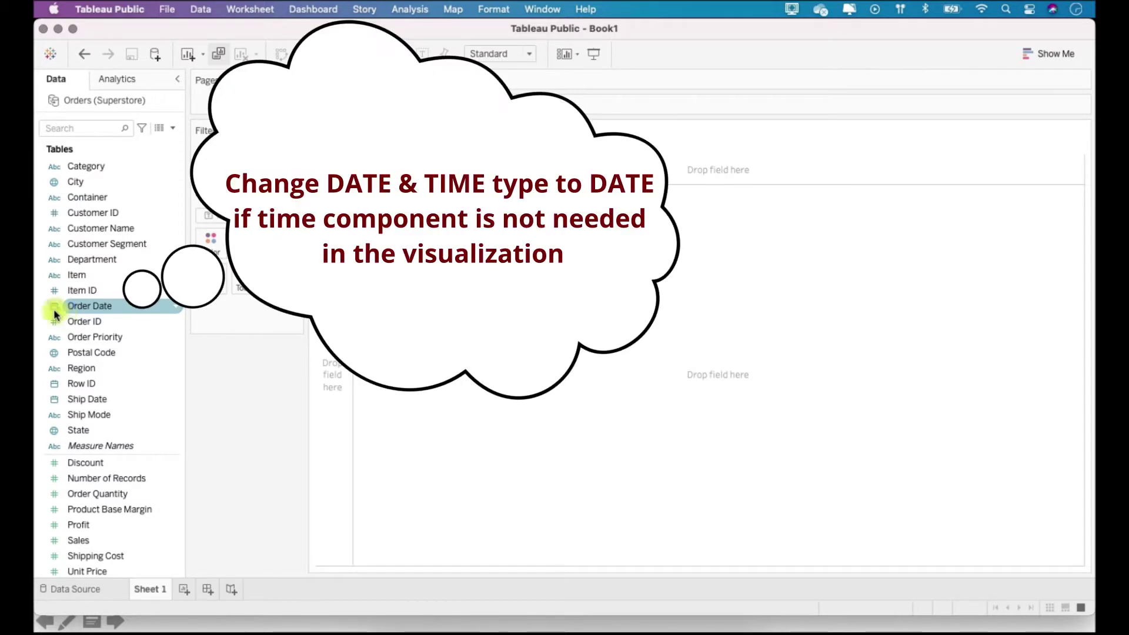
pyautogui.click(54, 310)
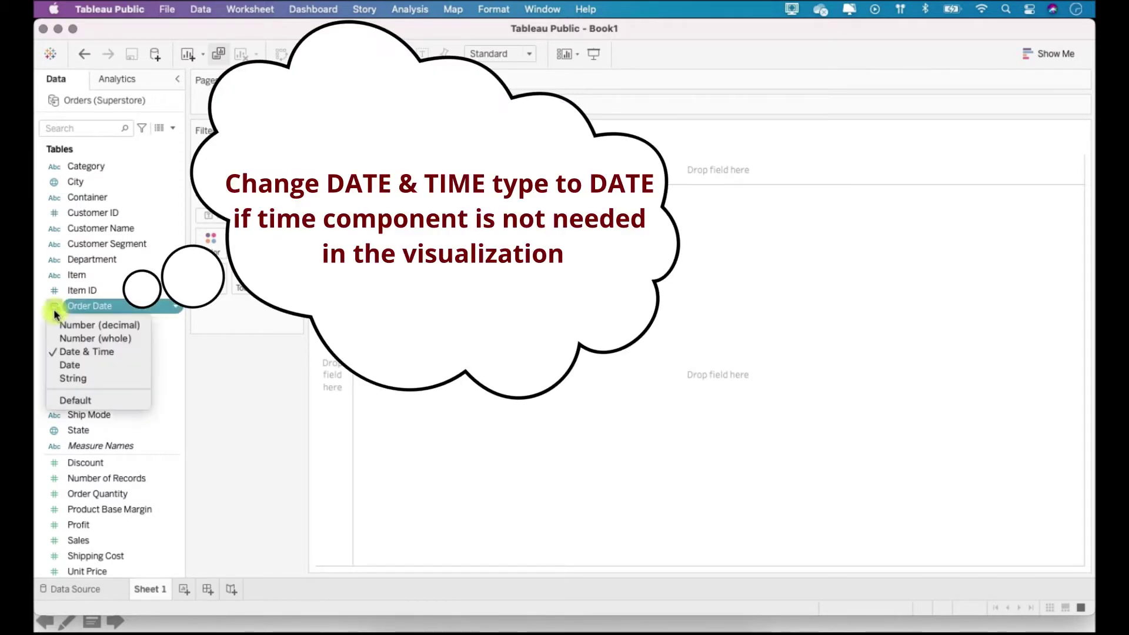
pyautogui.click(97, 365)
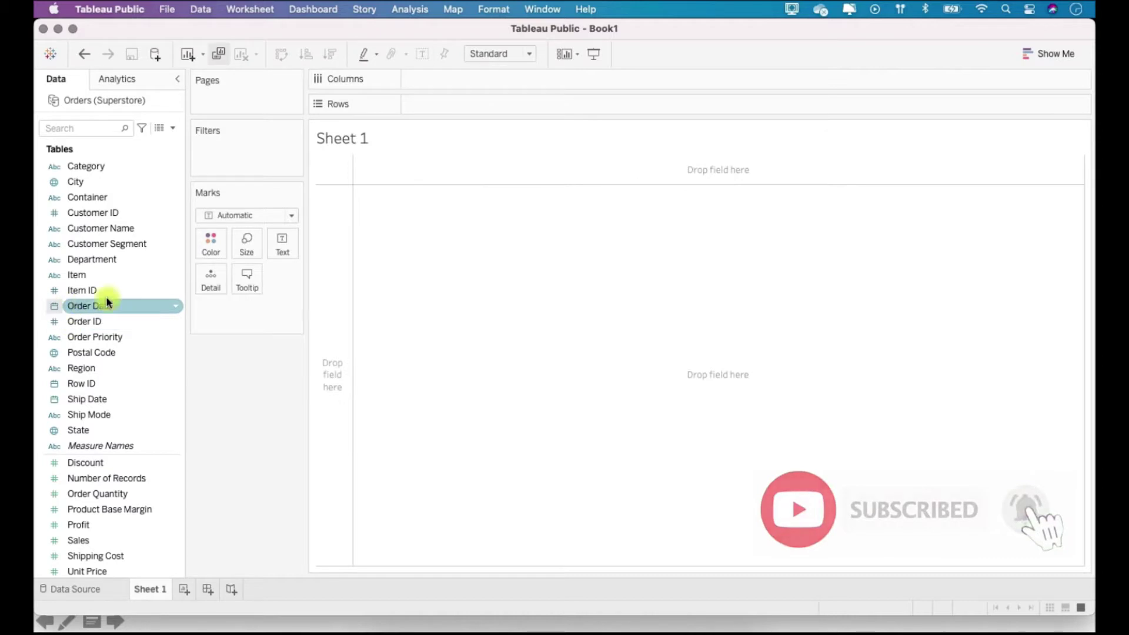
# - Place Order Date on Rows and drill it down from year through quarter and month to day
pyautogui.moveTo(135, 306); pyautogui.dragTo(461, 100)
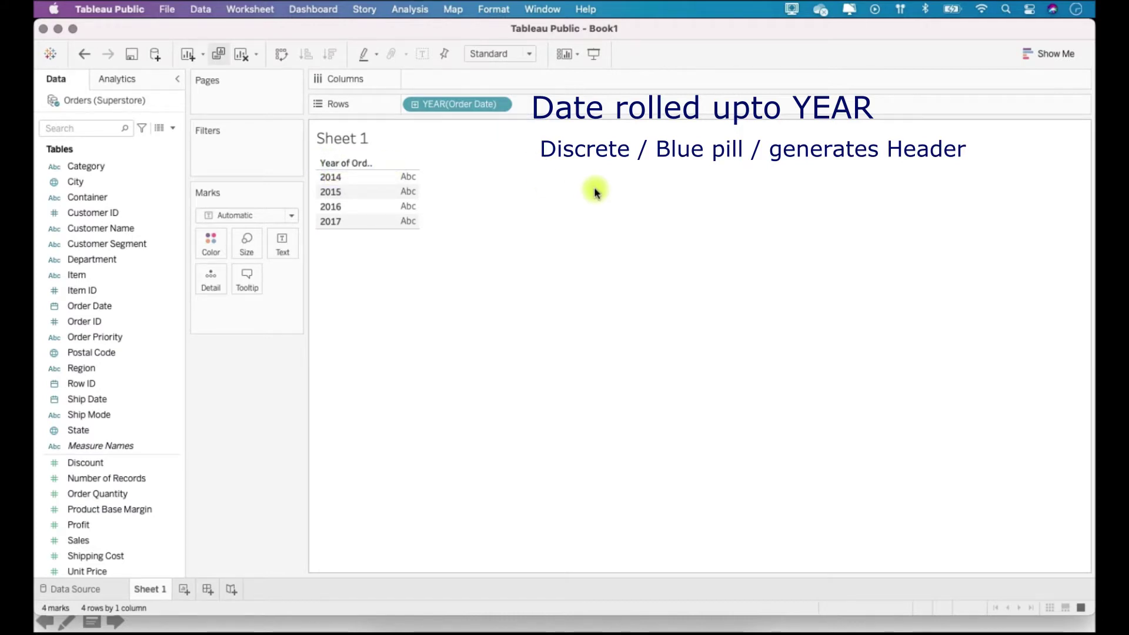
pyautogui.click(415, 107)
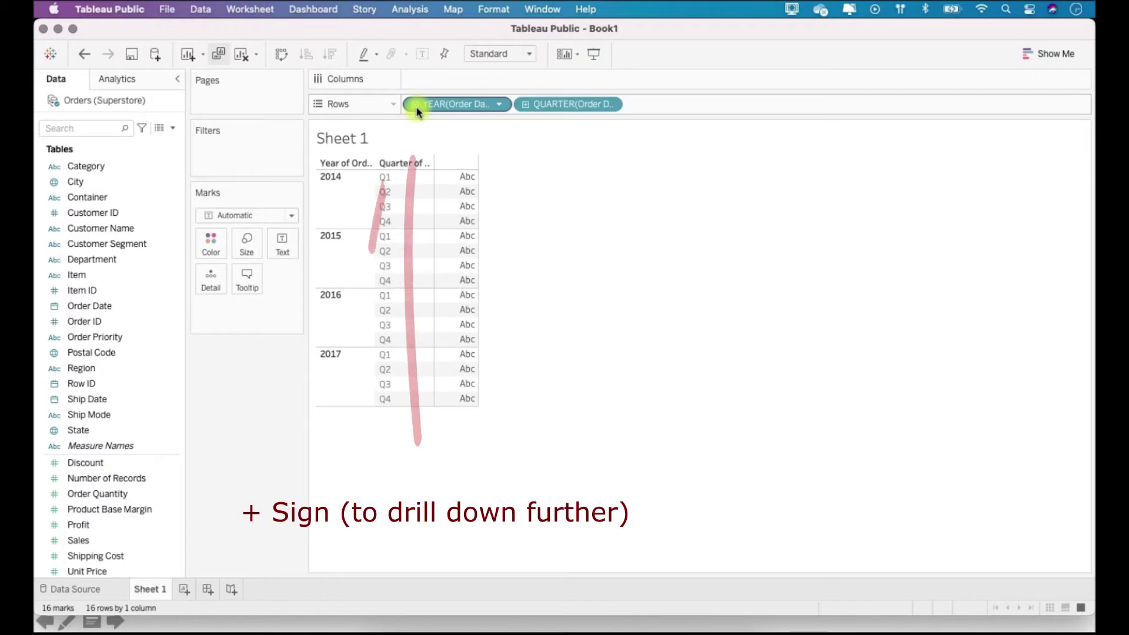
pyautogui.click(527, 110)
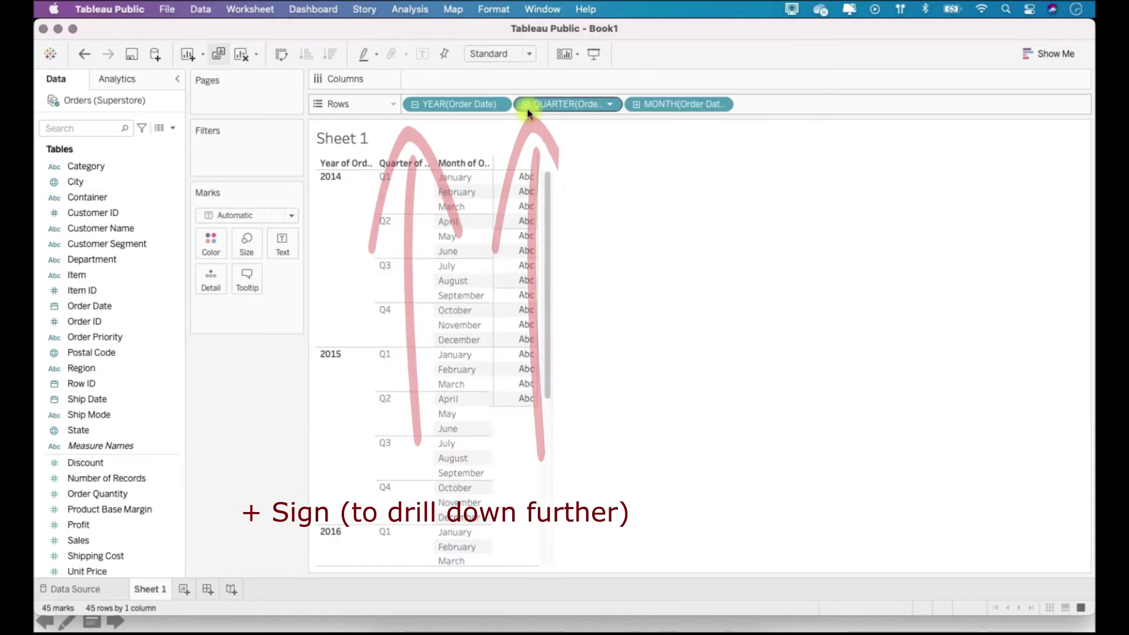
pyautogui.click(638, 105)
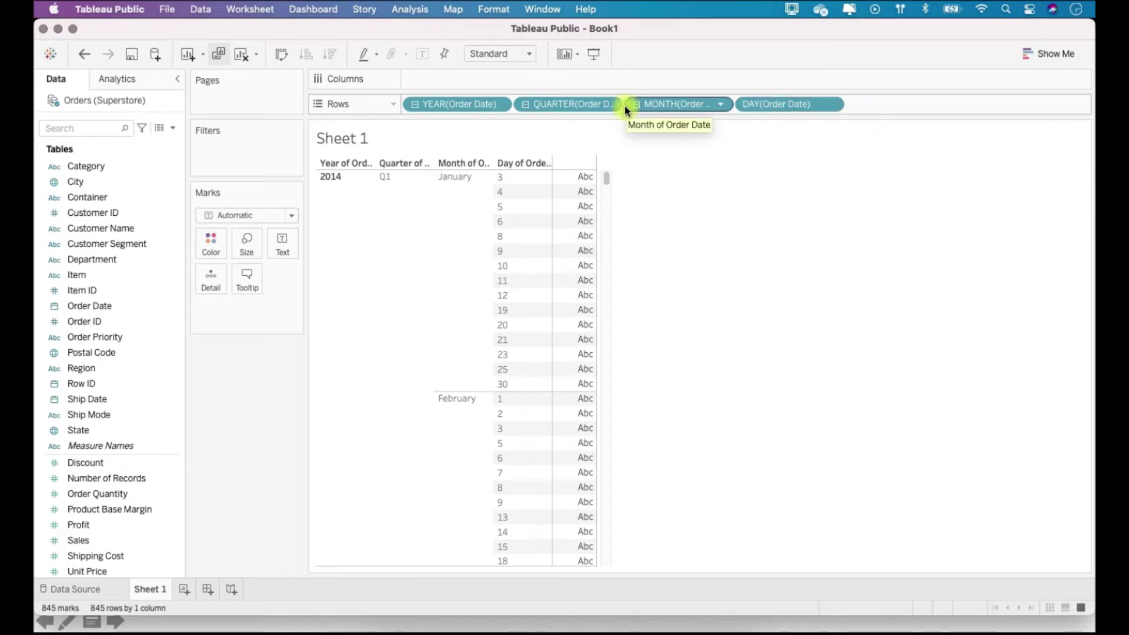
# - Collapse the Order Date hierarchy to the year level and remove the field from Rows
pyautogui.click(418, 106)
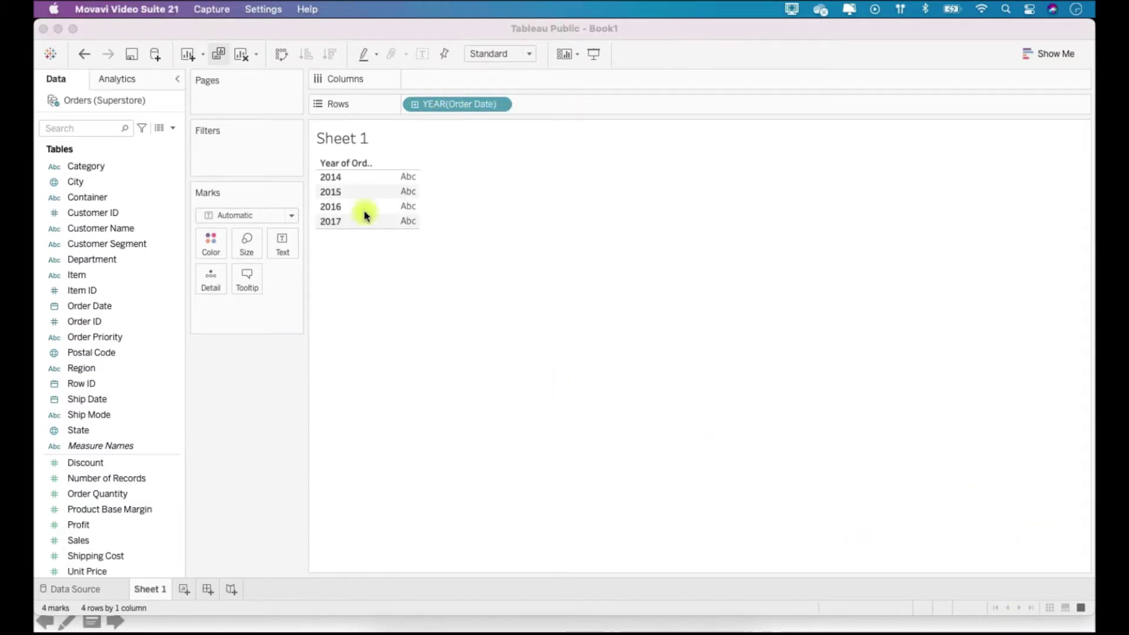
pyautogui.click(355, 277)
pyautogui.moveTo(453, 104); pyautogui.dragTo(246, 485)
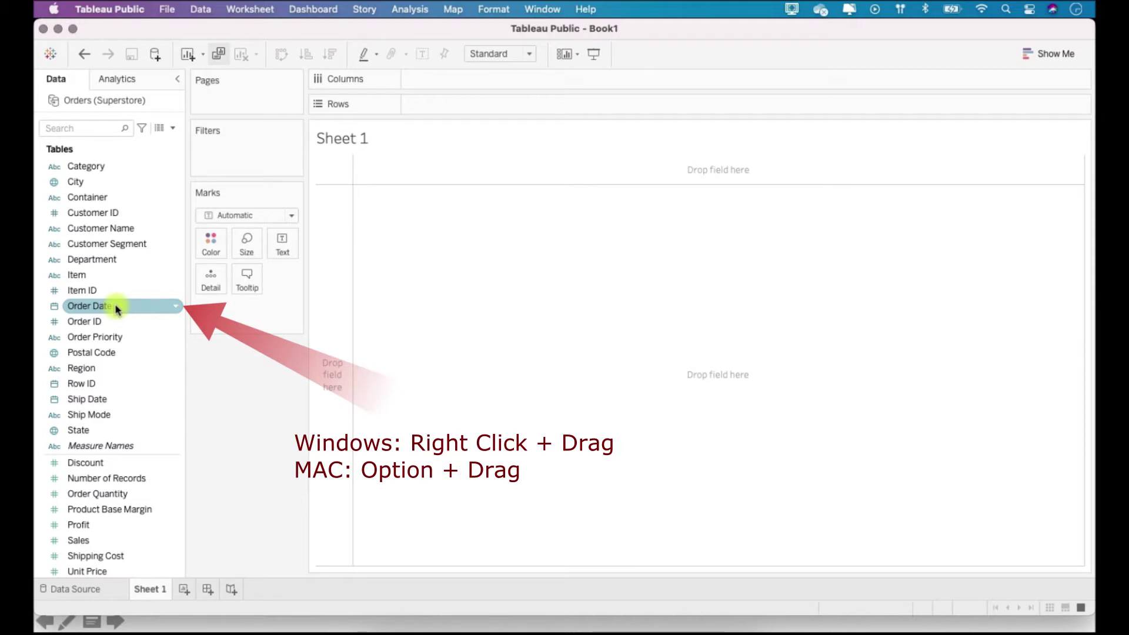
# - Add Order Date to Rows as the discrete Order Date field so individual dates are listed
pyautogui.moveTo(116, 306)
pyautogui.mouseDown()
pyautogui.moveTo(363, 187)
pyautogui.moveTo(429, 108)
pyautogui.mouseUp()
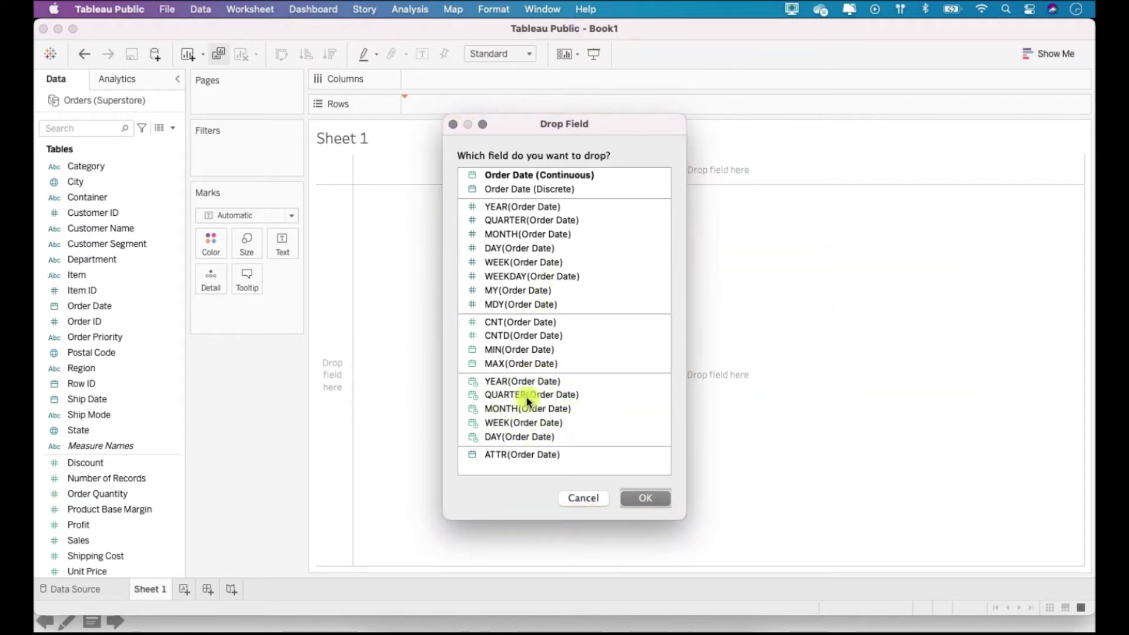
pyautogui.click(547, 188)
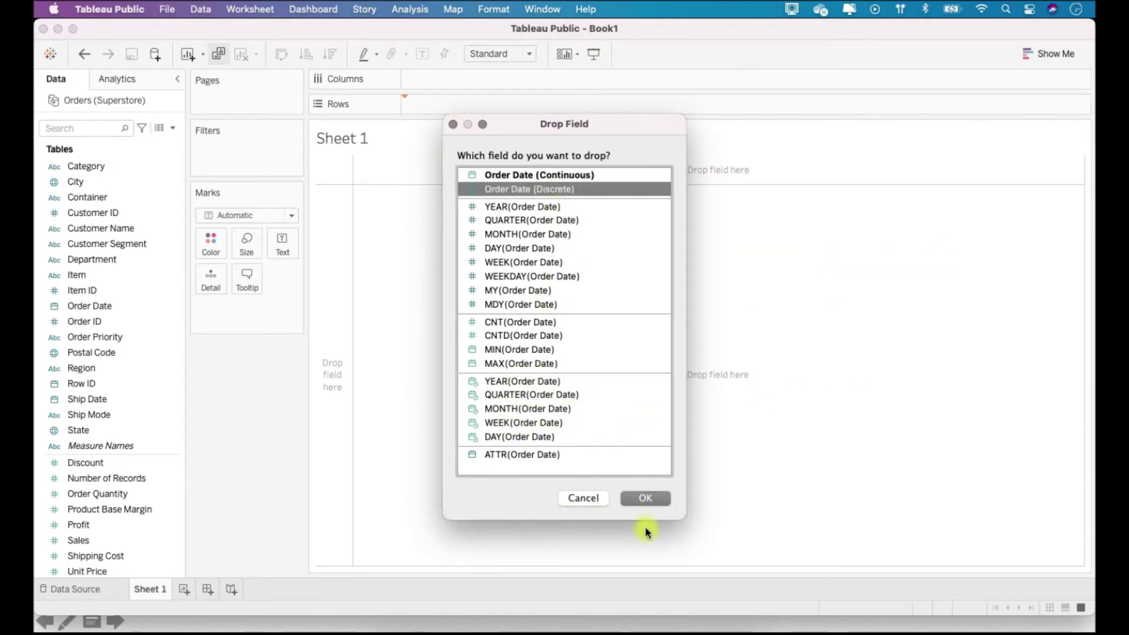
pyautogui.click(654, 499)
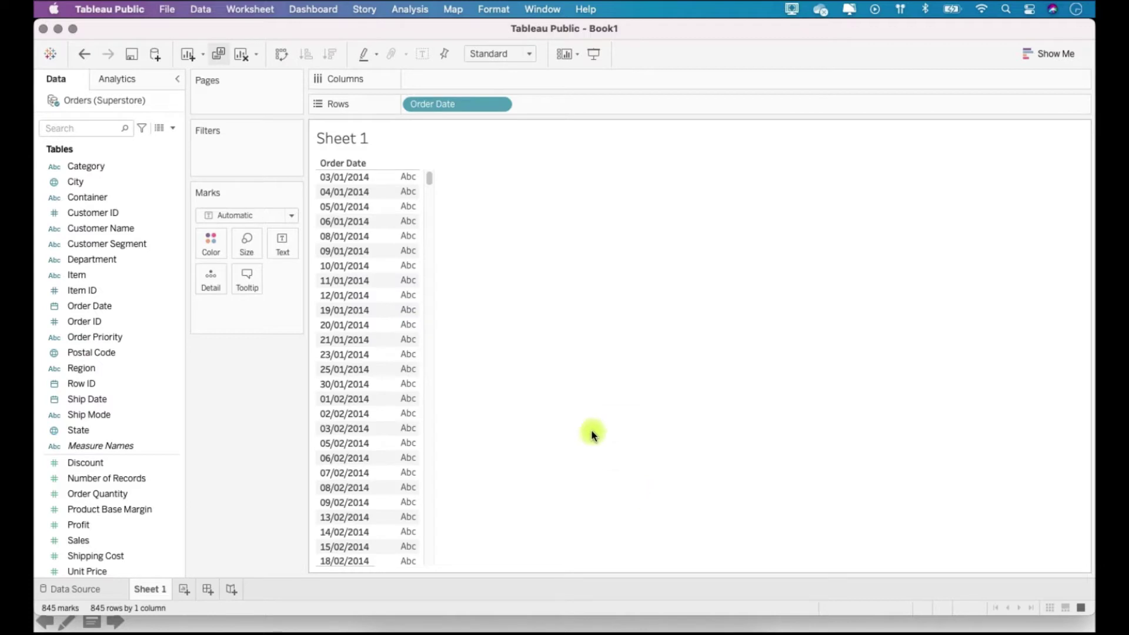
pyautogui.moveTo(386, 180); pyautogui.dragTo(354, 546)
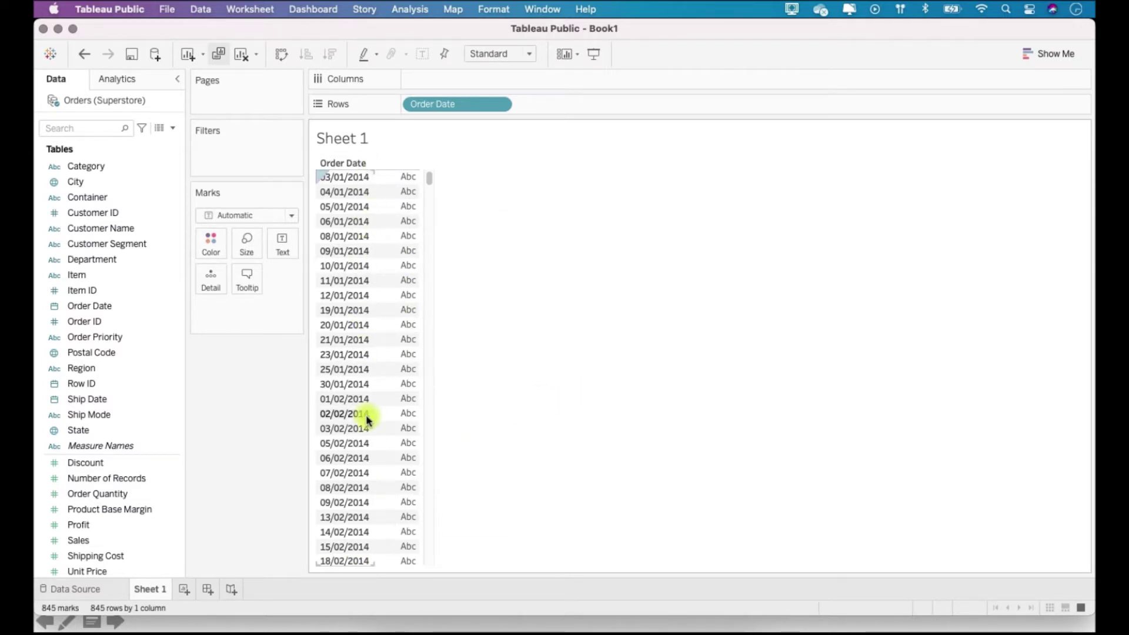
# - Set the default date format of Order Date to the custom format dd-mmm-yyyy
pyautogui.click(143, 309)
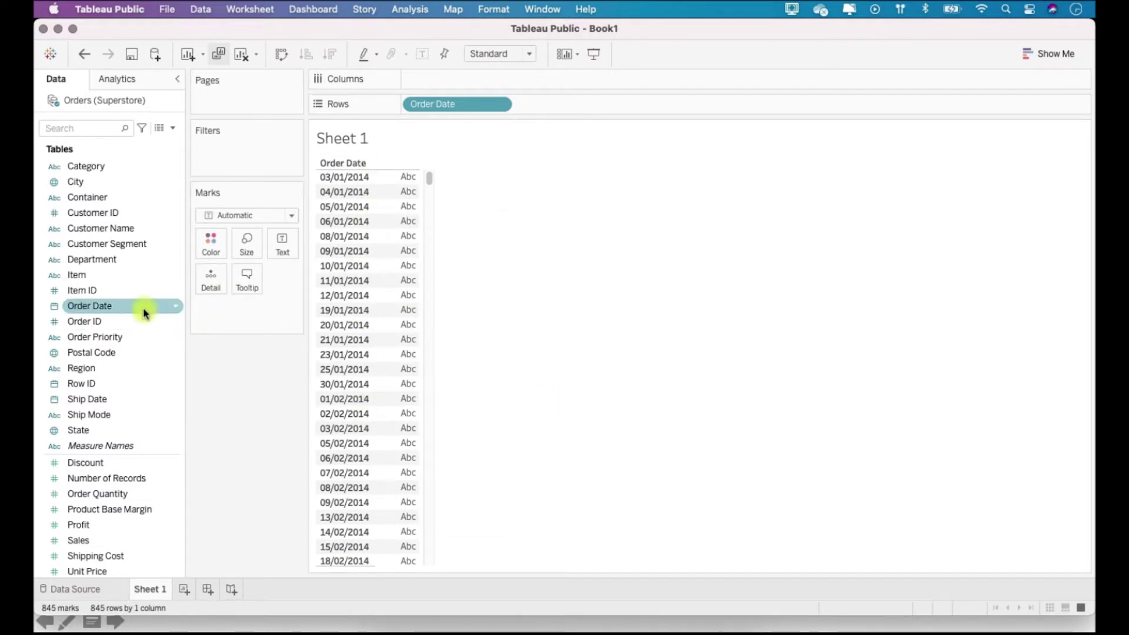
pyautogui.rightClick(143, 308)
pyautogui.moveTo(262, 453)
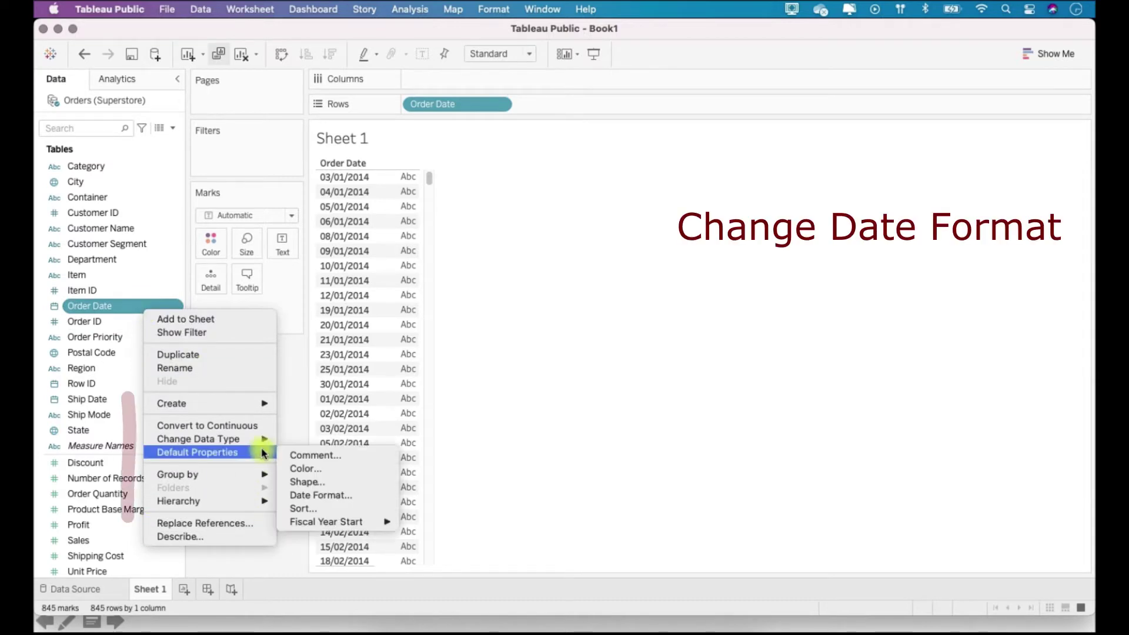
pyautogui.click(357, 501)
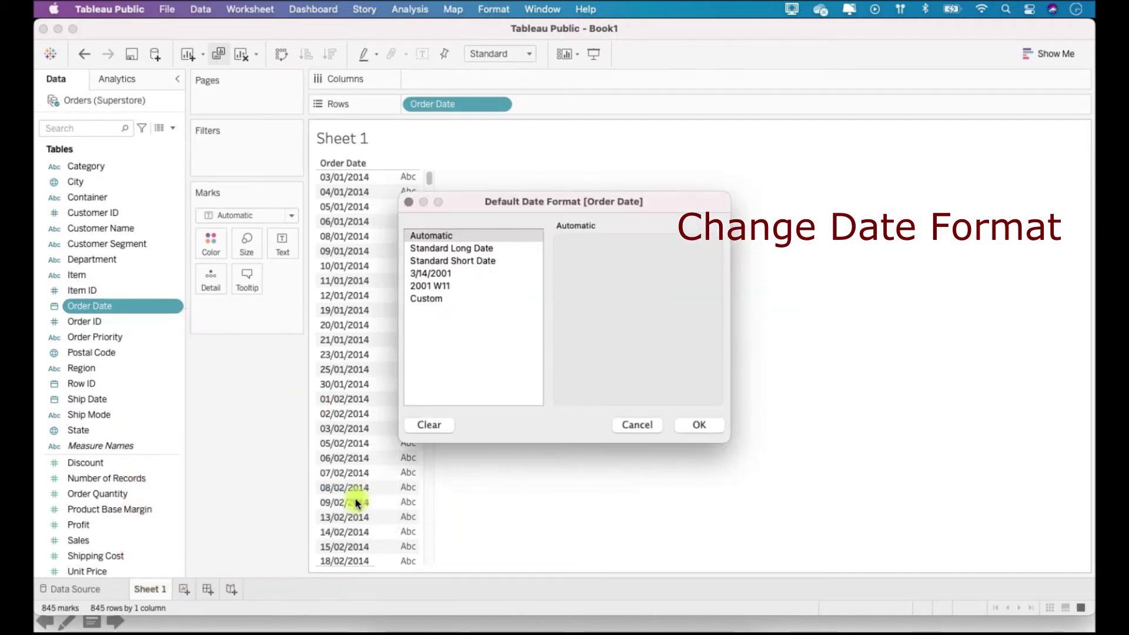
pyautogui.click(449, 298)
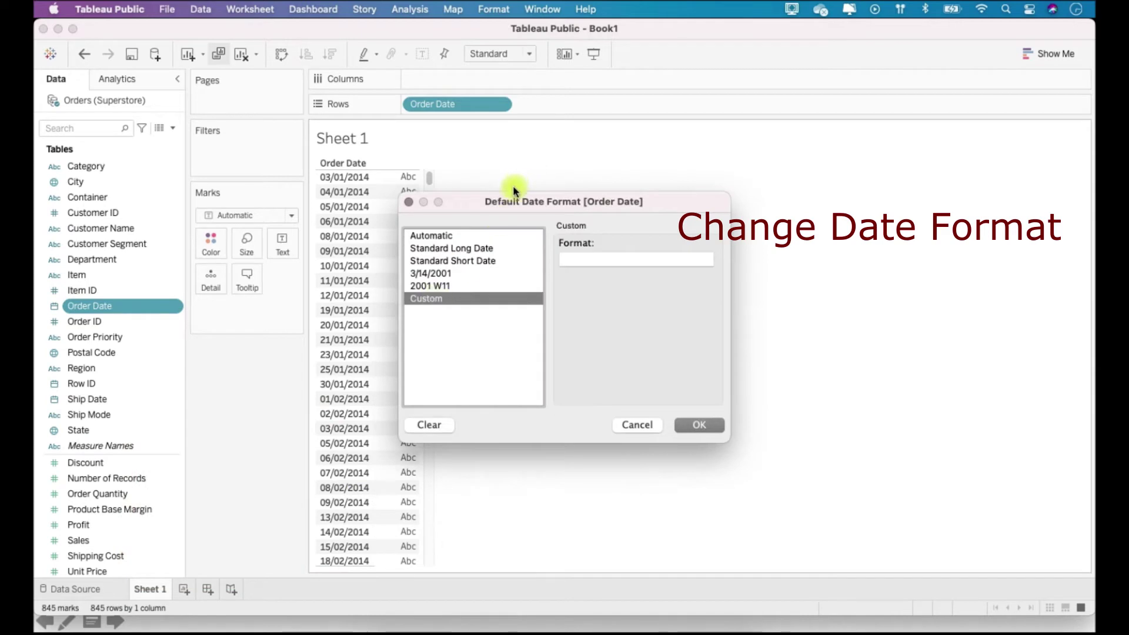
pyautogui.moveTo(508, 203); pyautogui.dragTo(558, 221)
pyautogui.click(648, 277)
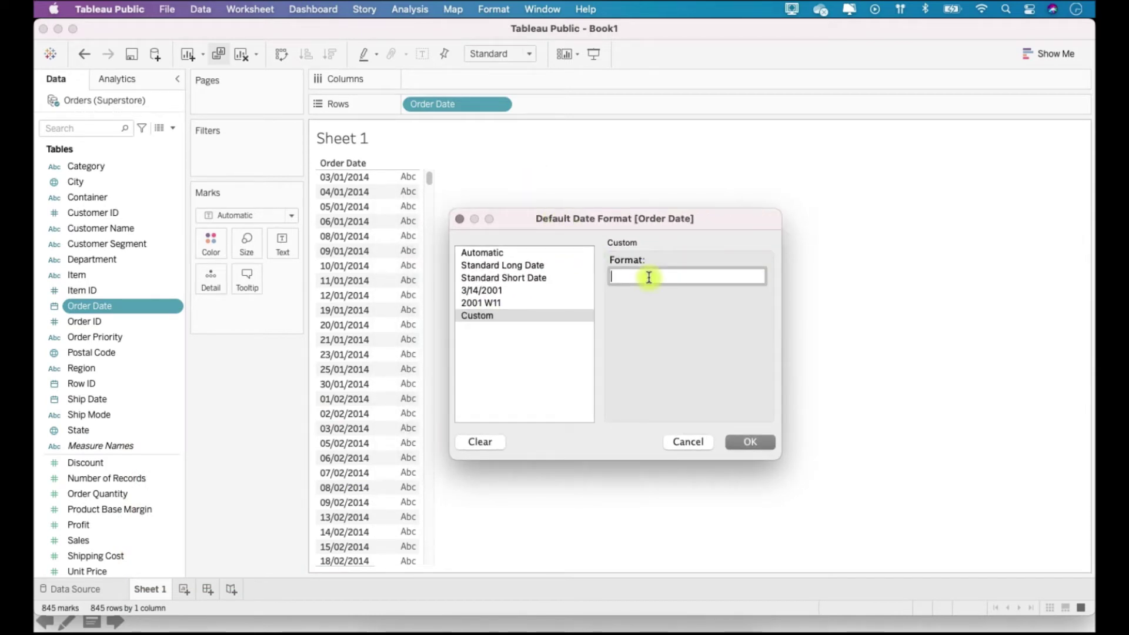
pyautogui.write('dd-mmm')
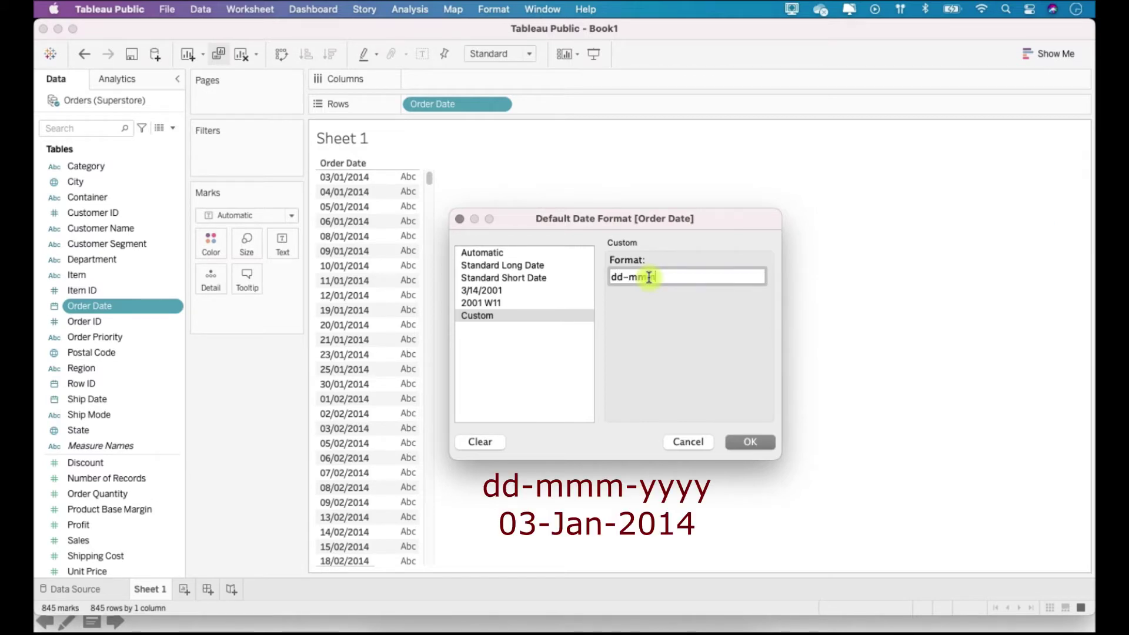
pyautogui.write('-yy')
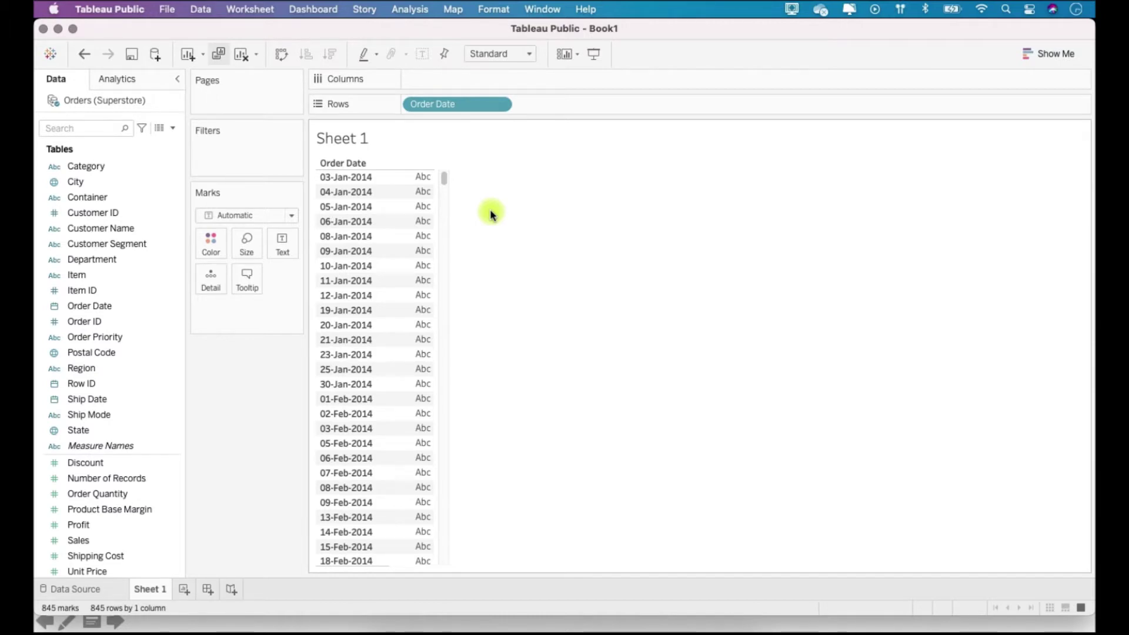
pyautogui.click(163, 312)
pyautogui.rightClick(163, 312)
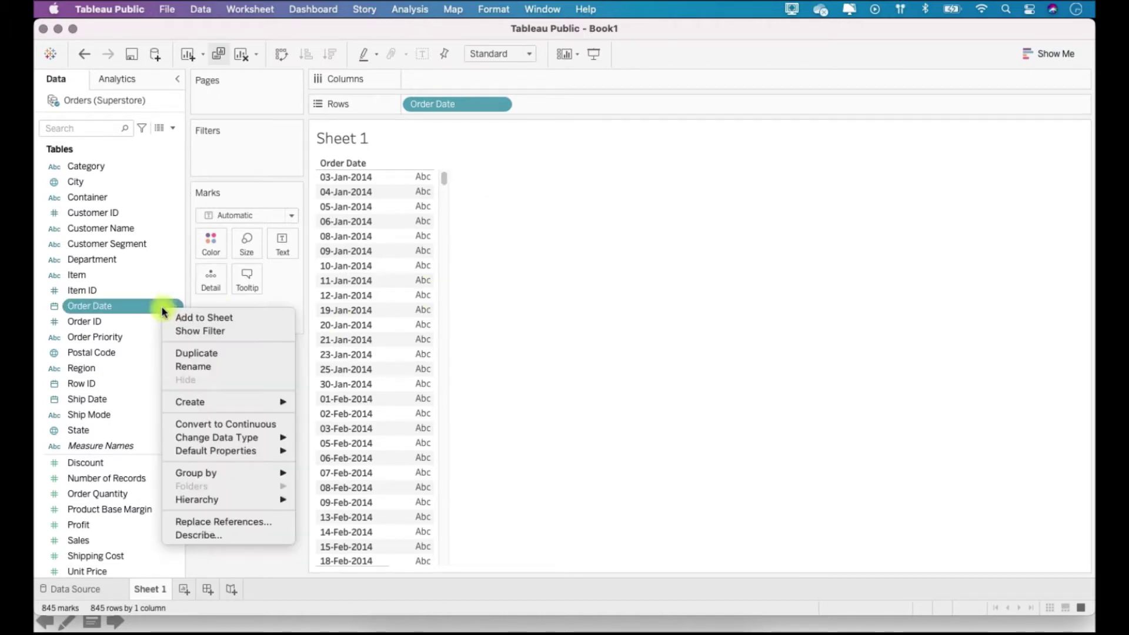
pyautogui.moveTo(272, 450)
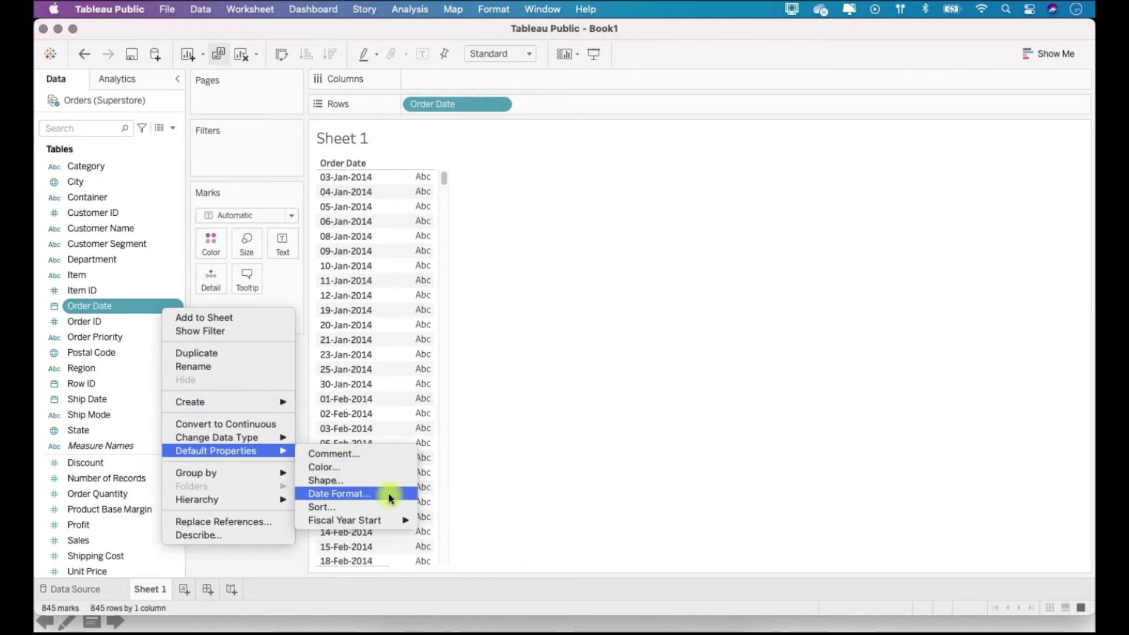
pyautogui.click(681, 477)
pyautogui.click(1016, 622)
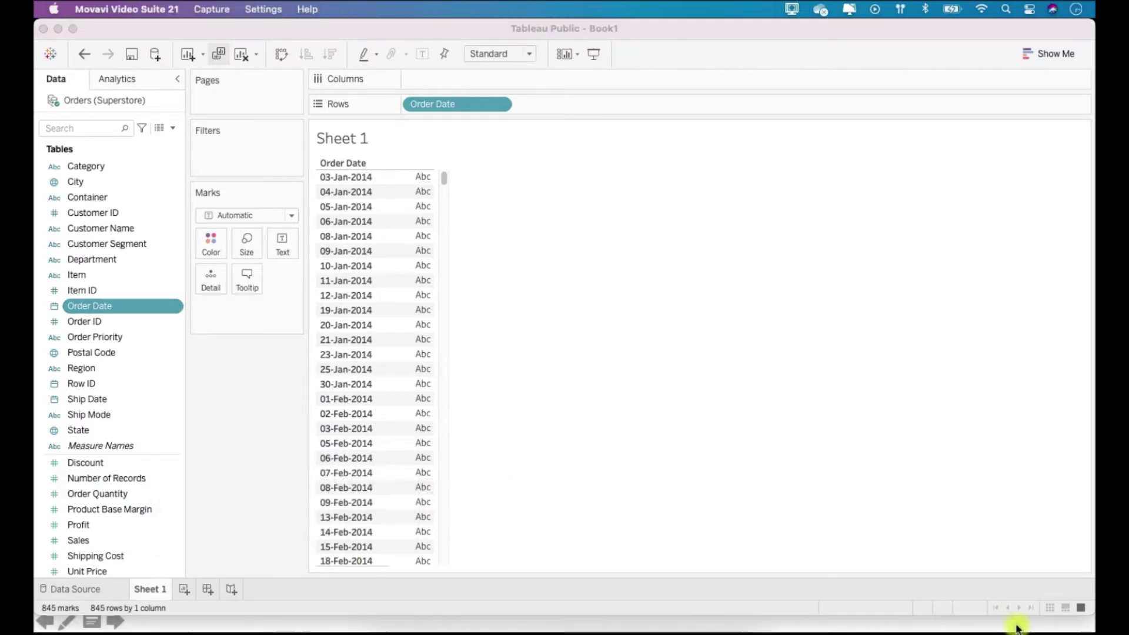
# - Remove Order Date from Rows and build a line chart with the year of Order Date on Columns and Sales on Rows
pyautogui.moveTo(437, 104); pyautogui.dragTo(241, 388)
pyautogui.moveTo(109, 310); pyautogui.dragTo(422, 81)
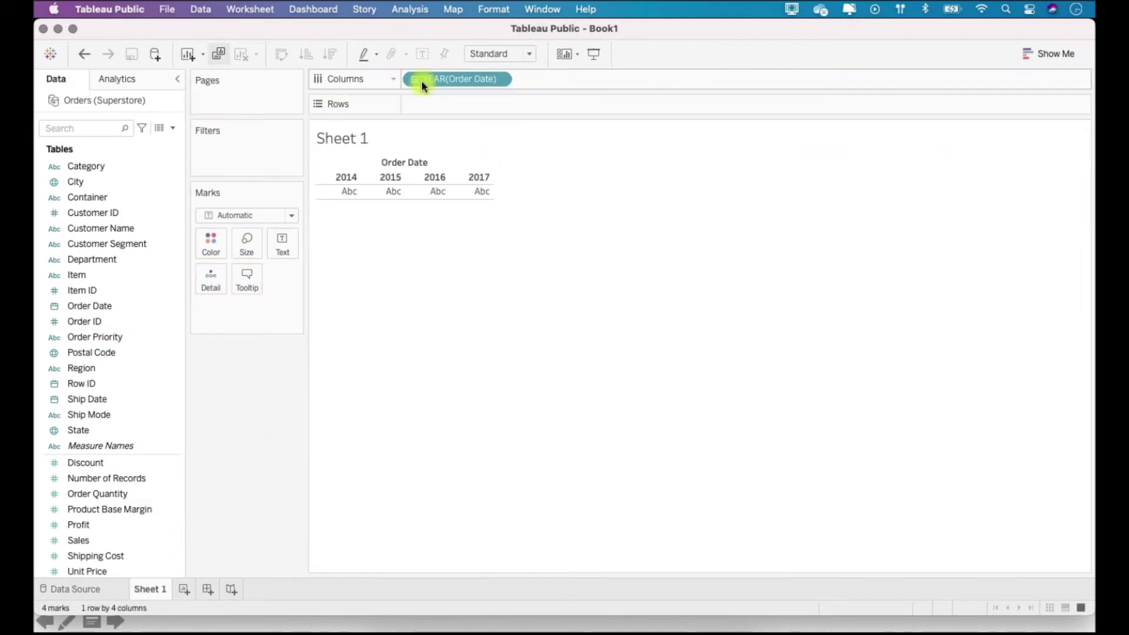
pyautogui.moveTo(82, 540); pyautogui.dragTo(405, 110)
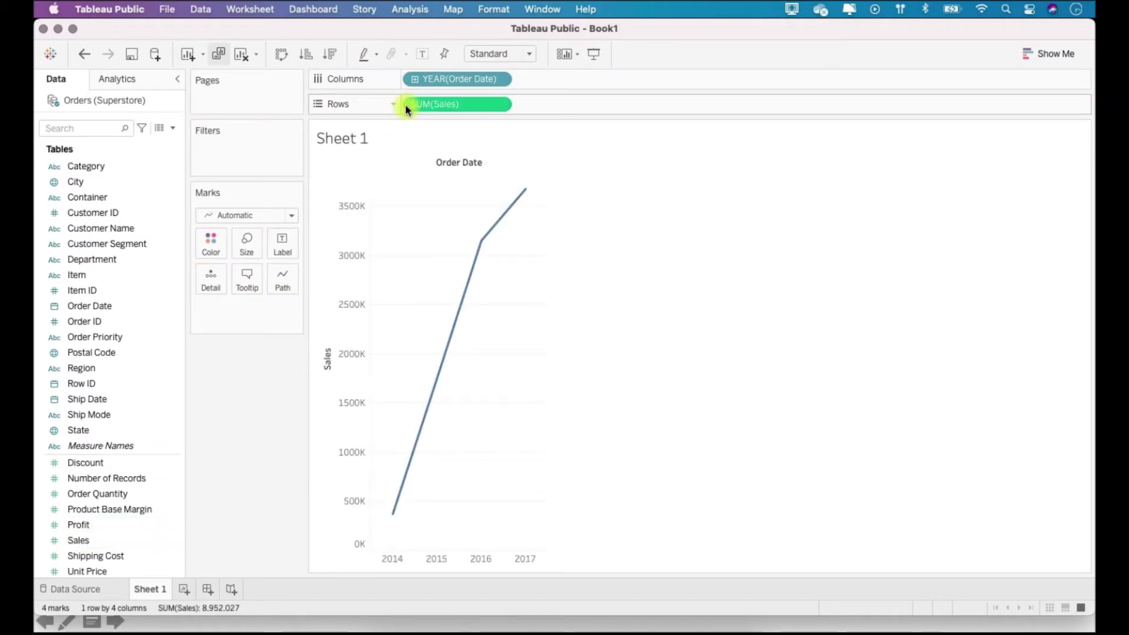
# - Examine the date part, date value, discrete and continuous options available for the Order Date year field on Columns
pyautogui.click(499, 80)
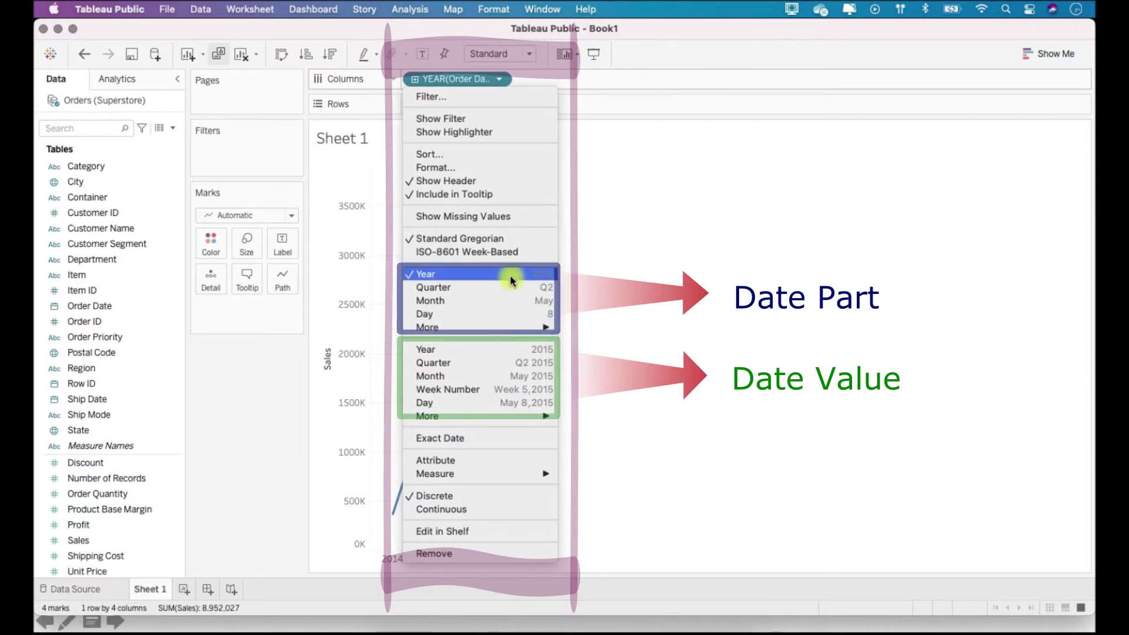
pyautogui.moveTo(513, 325)
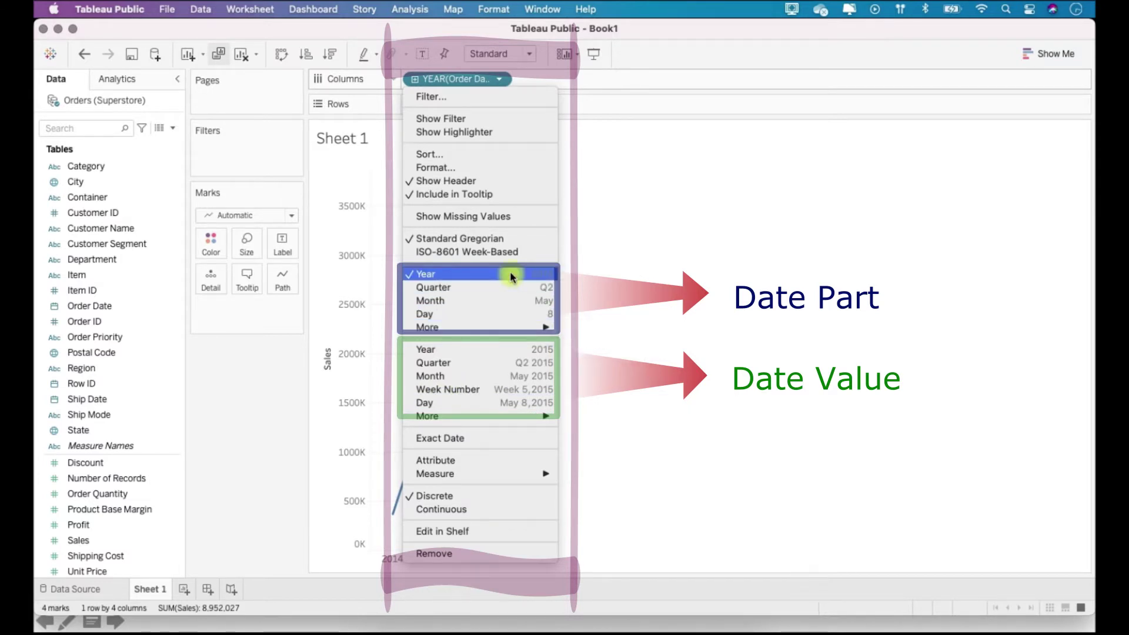
pyautogui.click(502, 349)
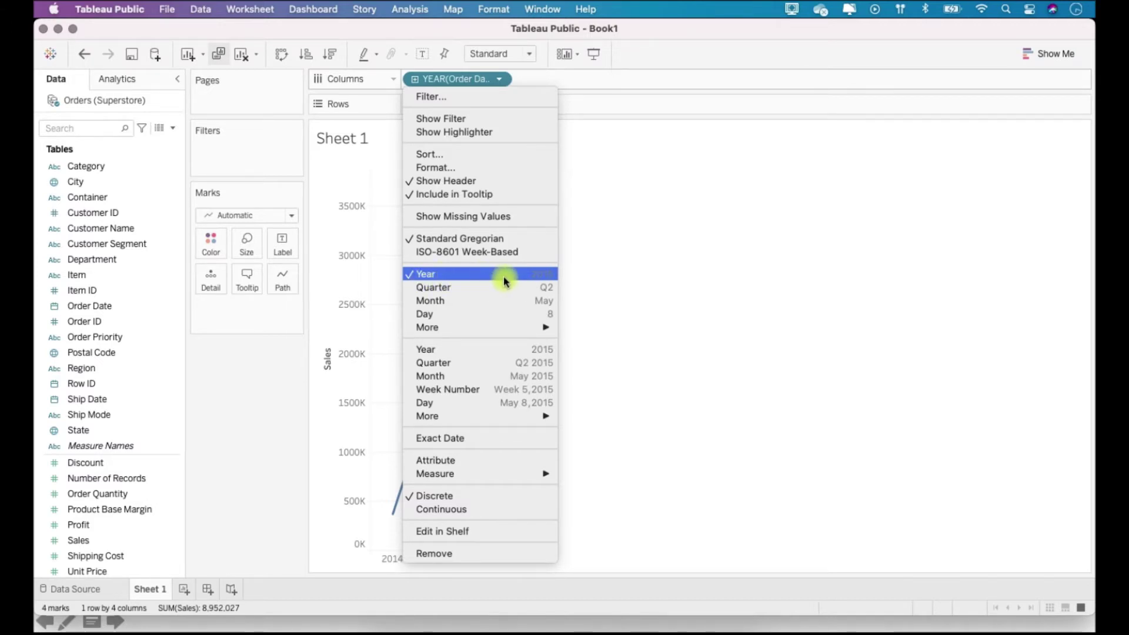
pyautogui.click(499, 508)
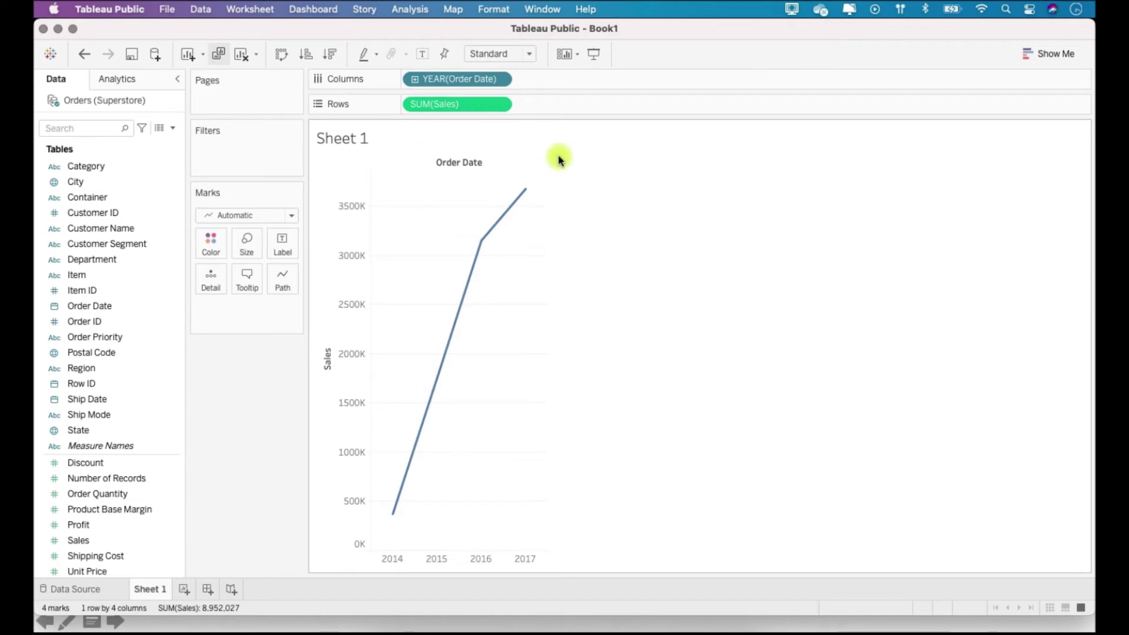
# - Drill Order Date on Columns down through quarter and month to day in the Sales line chart
pyautogui.click(416, 81)
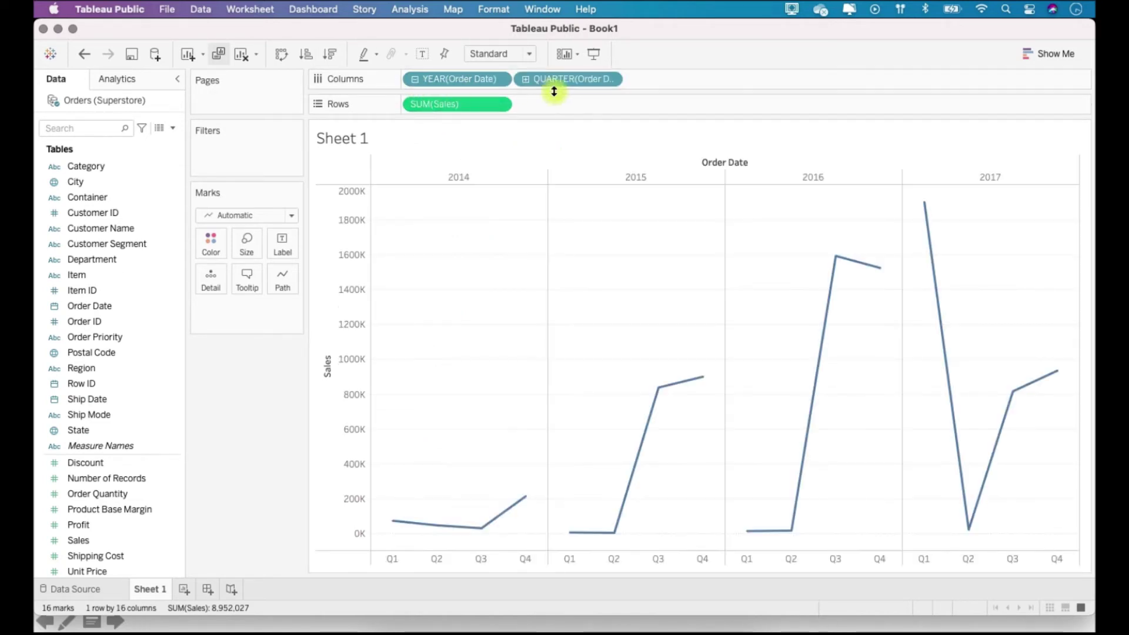
pyautogui.click(526, 81)
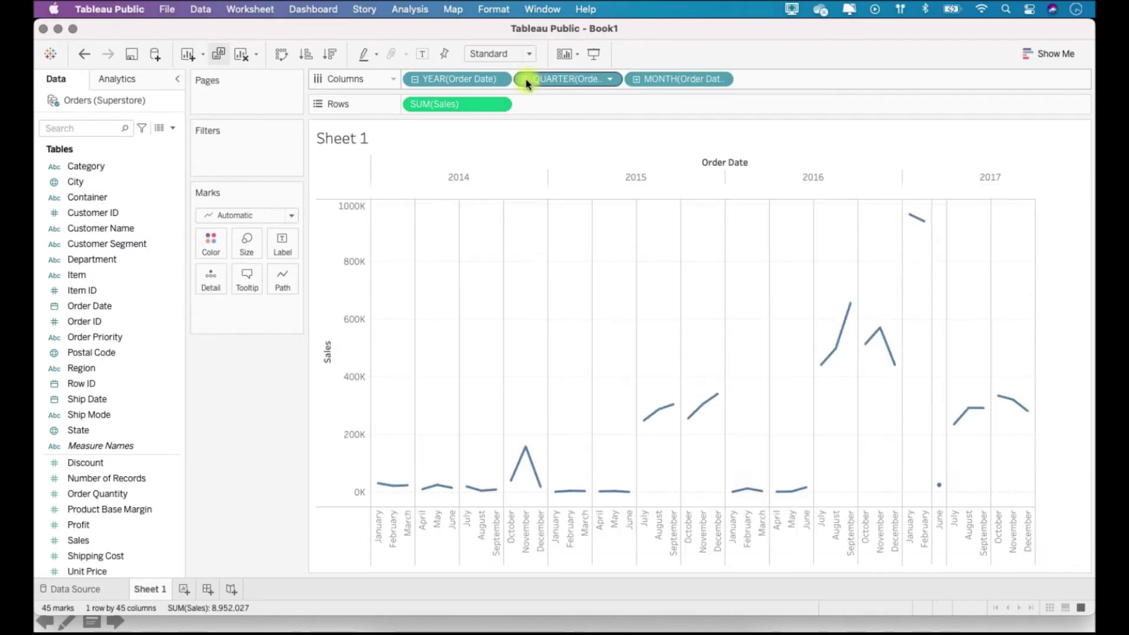
pyautogui.click(635, 81)
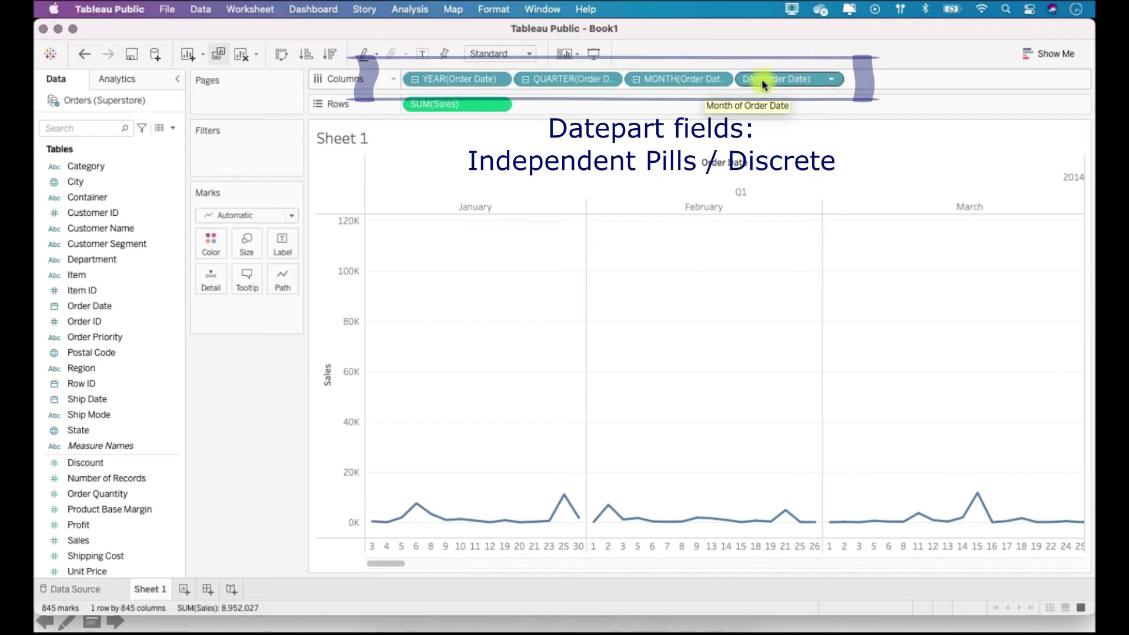
# - Remove the quarter and day of Order Date from Columns and place the month ahead of the year
pyautogui.moveTo(588, 79); pyautogui.dragTo(676, 39)
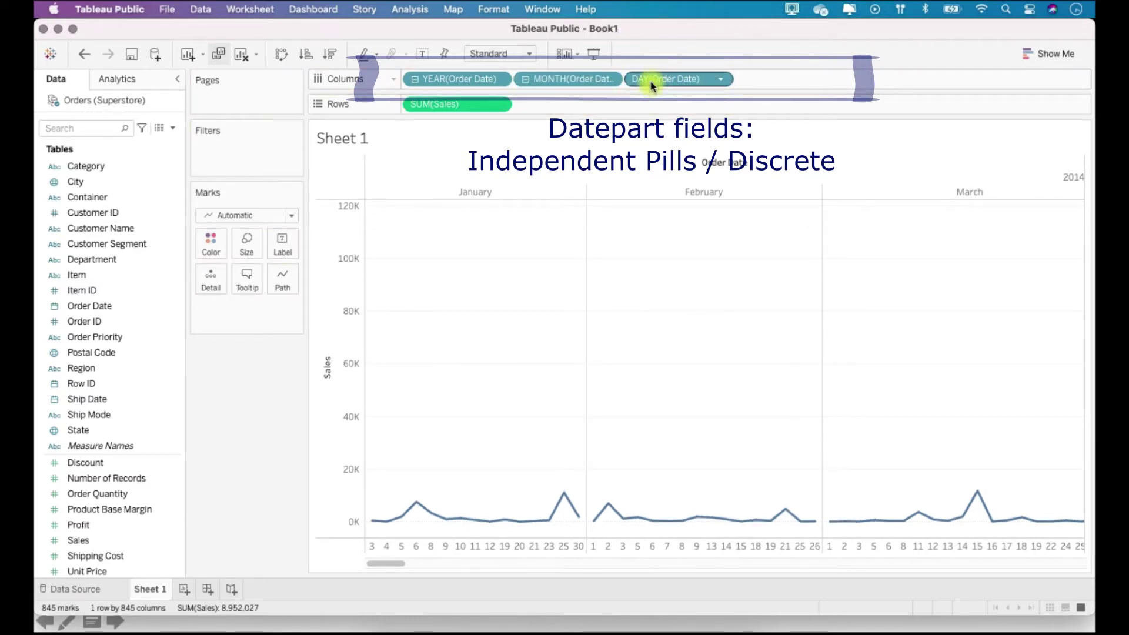
pyautogui.moveTo(652, 82); pyautogui.dragTo(663, 31)
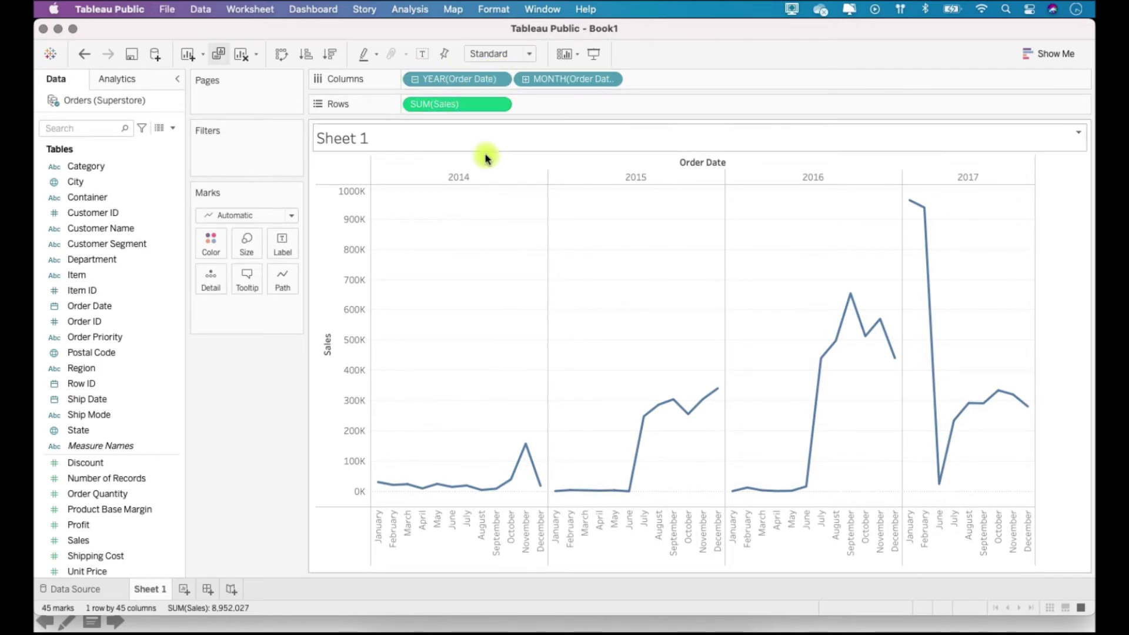
pyautogui.click(466, 179)
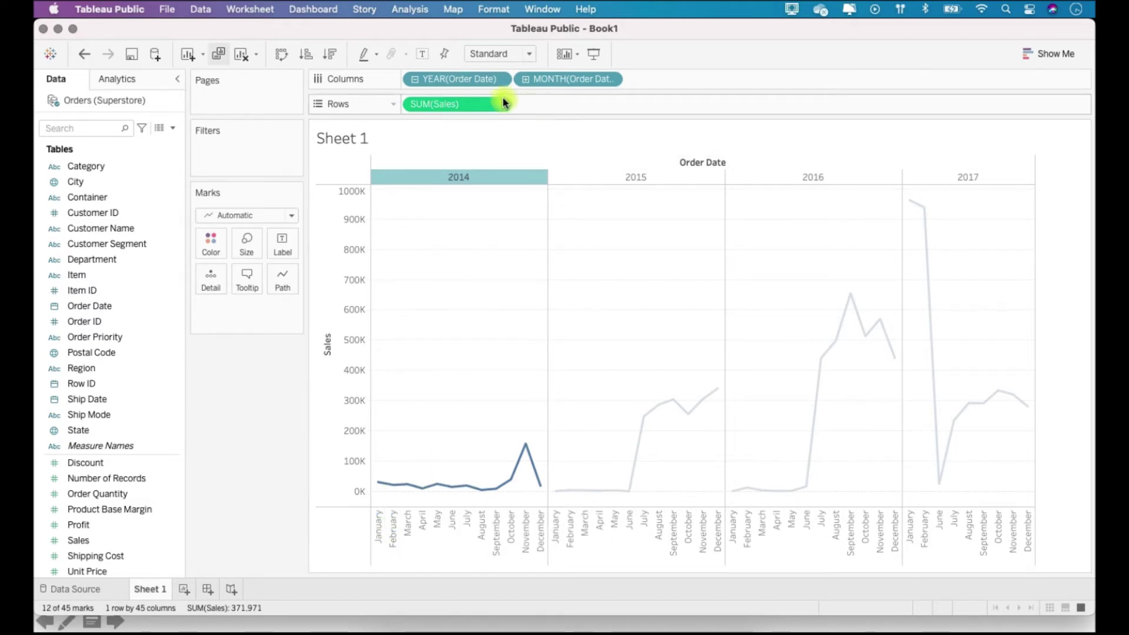
pyautogui.moveTo(465, 79); pyautogui.dragTo(640, 75)
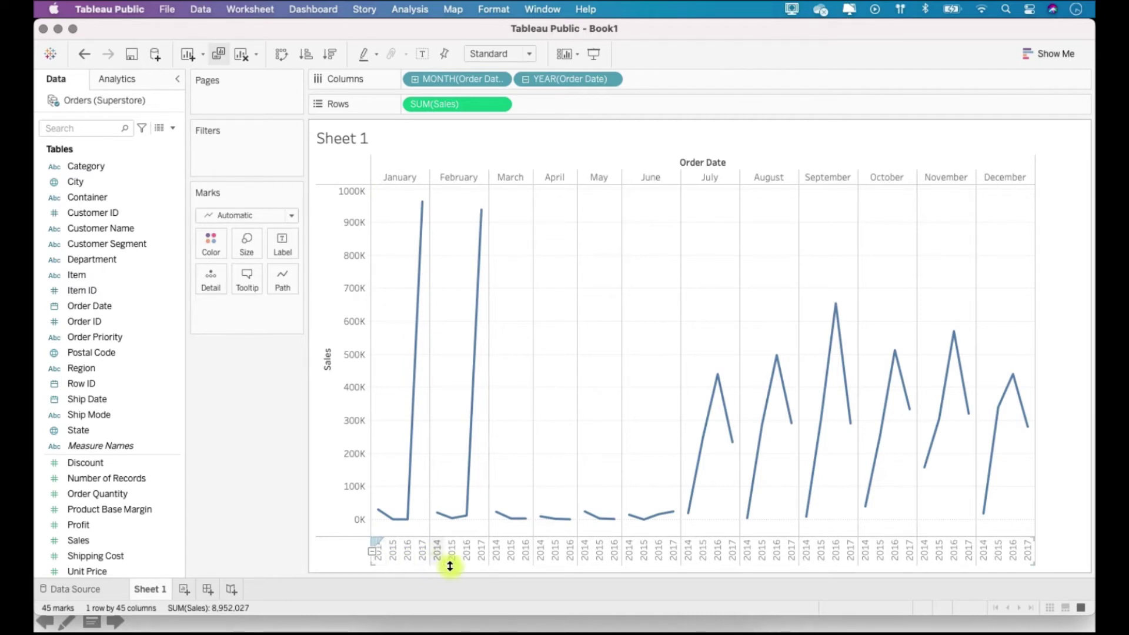
pyautogui.click(1008, 619)
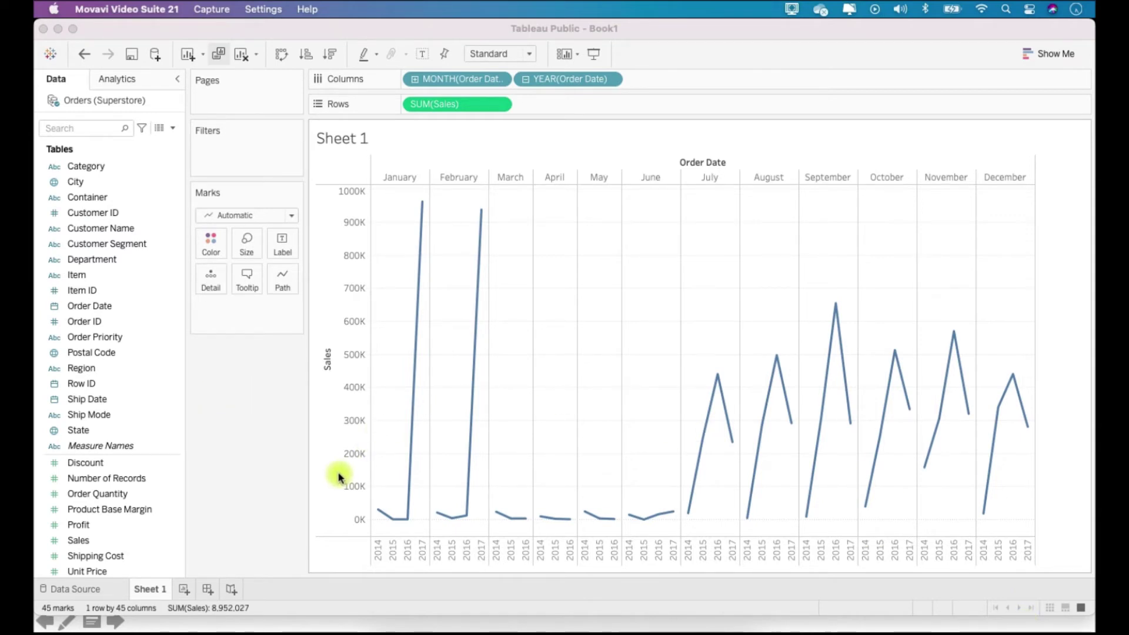
# - Remove the year of Order Date from Columns and color the monthly Sales lines by year of Order Date
pyautogui.moveTo(567, 79); pyautogui.dragTo(700, 35)
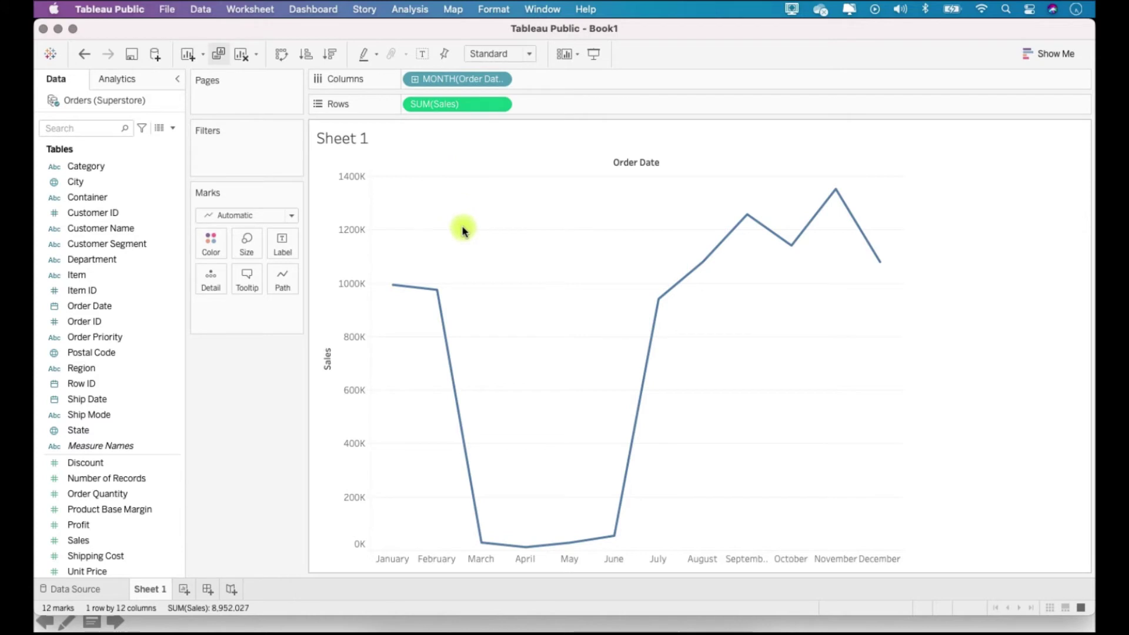
pyautogui.moveTo(394, 288)
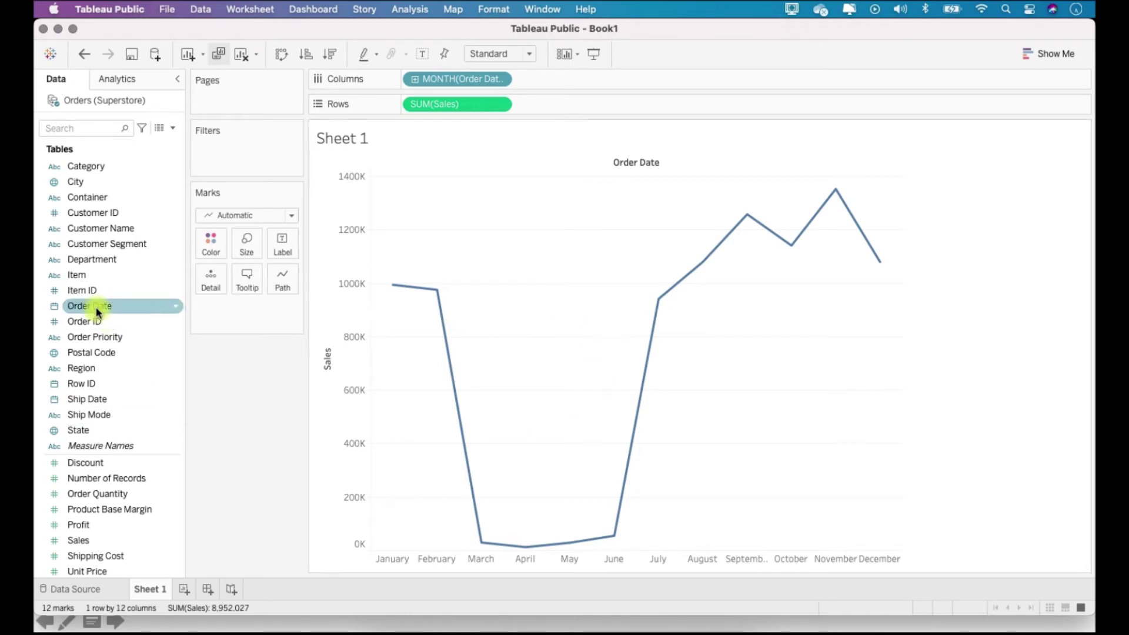
pyautogui.moveTo(91, 305); pyautogui.dragTo(222, 250)
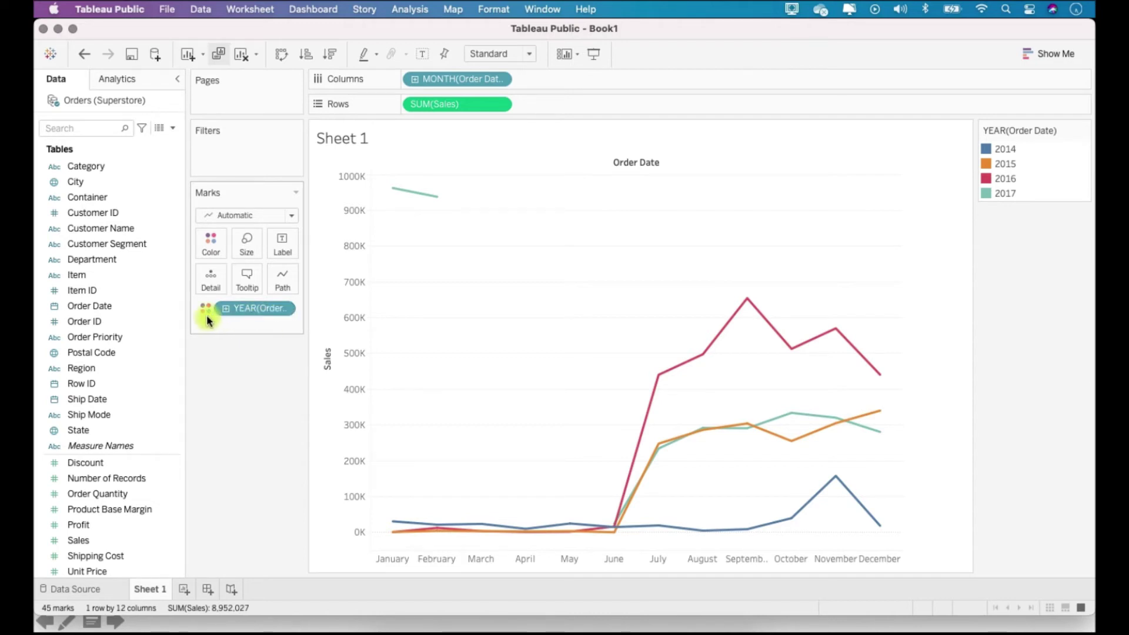
pyautogui.moveTo(863, 475)
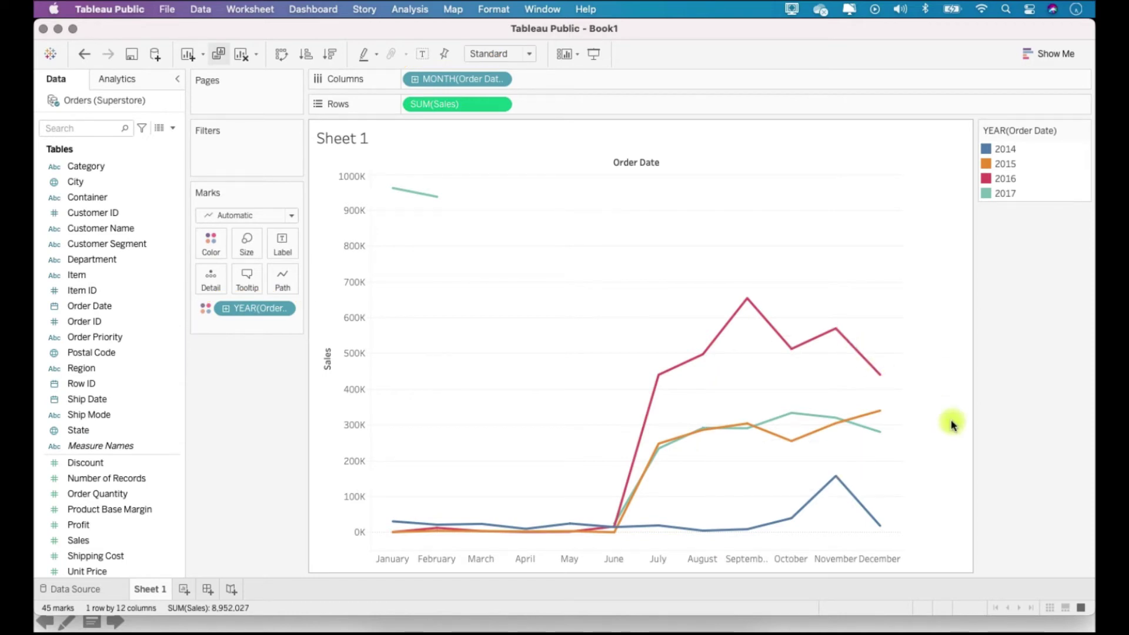
pyautogui.click(1010, 625)
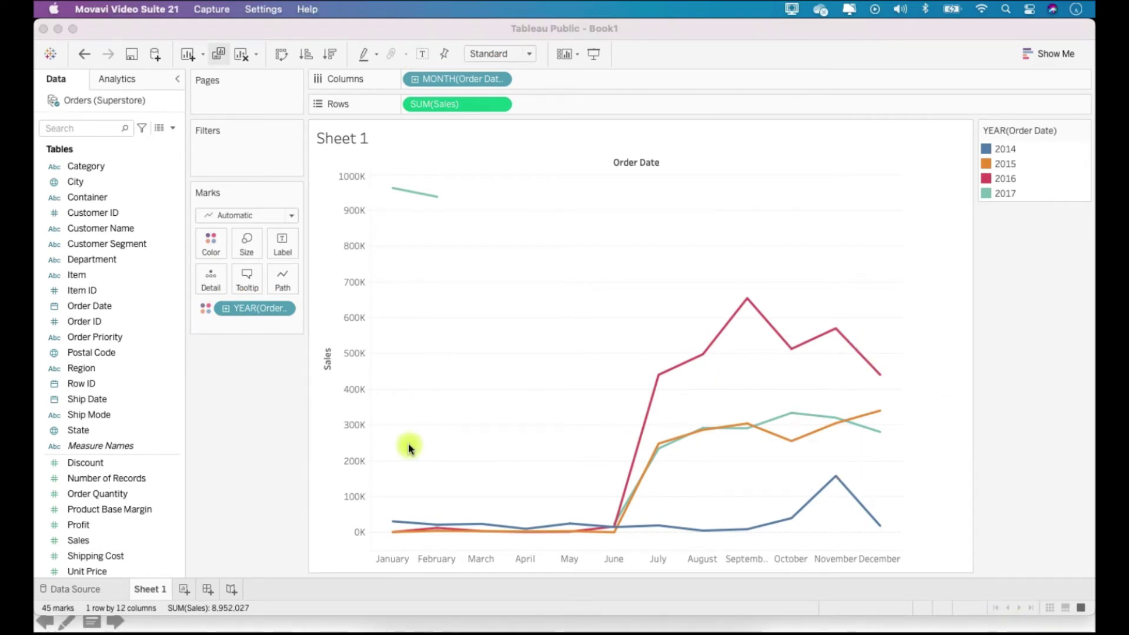
# - Create a new worksheet and build a line chart with the year of Order Date on Columns and Sales on Rows
pyautogui.click(184, 589)
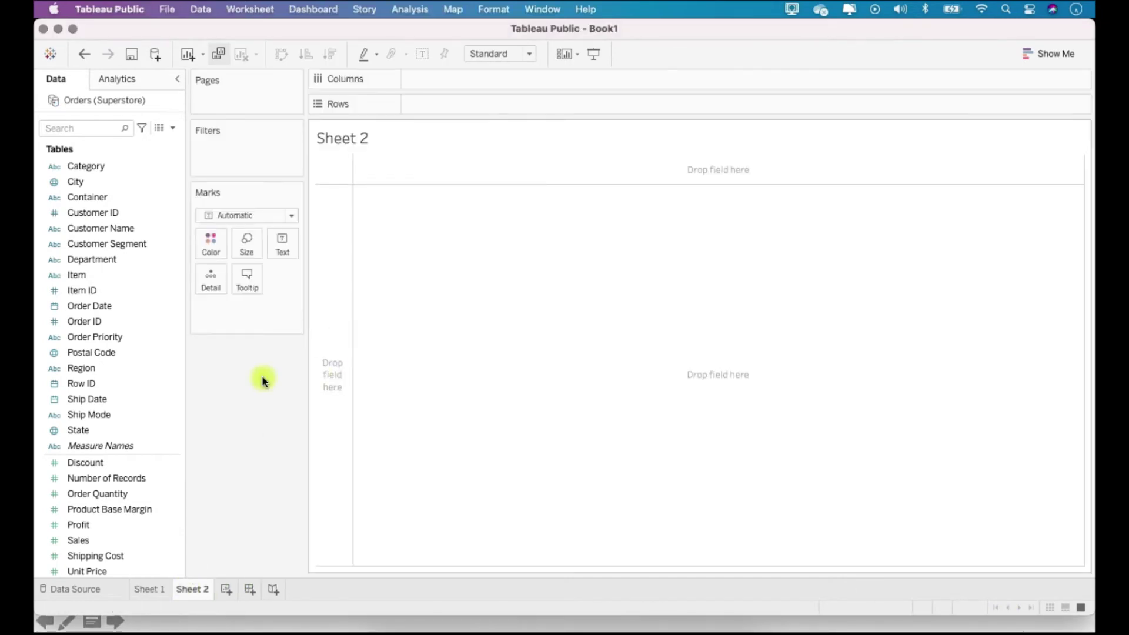
pyautogui.click(122, 306)
pyautogui.moveTo(123, 306)
pyautogui.mouseDown()
pyautogui.moveTo(112, 307)
pyautogui.moveTo(453, 131)
pyautogui.moveTo(452, 83)
pyautogui.mouseUp()
pyautogui.moveTo(80, 540); pyautogui.dragTo(415, 103)
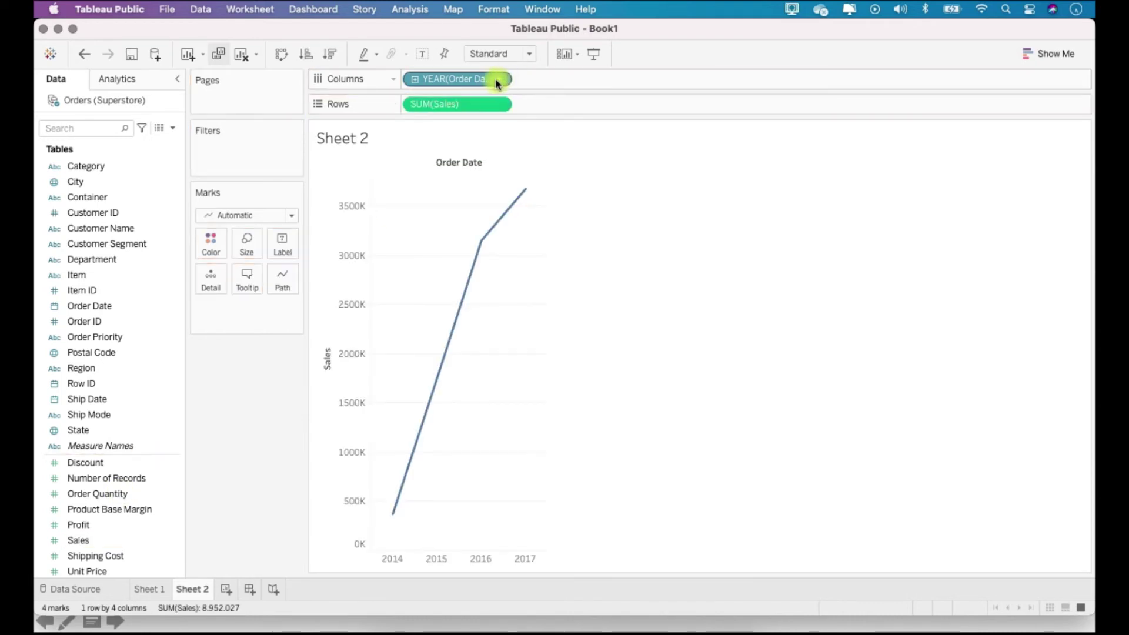
# - Change Order Date on Columns to the Year date value and inspect the options of the resulting axis
pyautogui.click(500, 82)
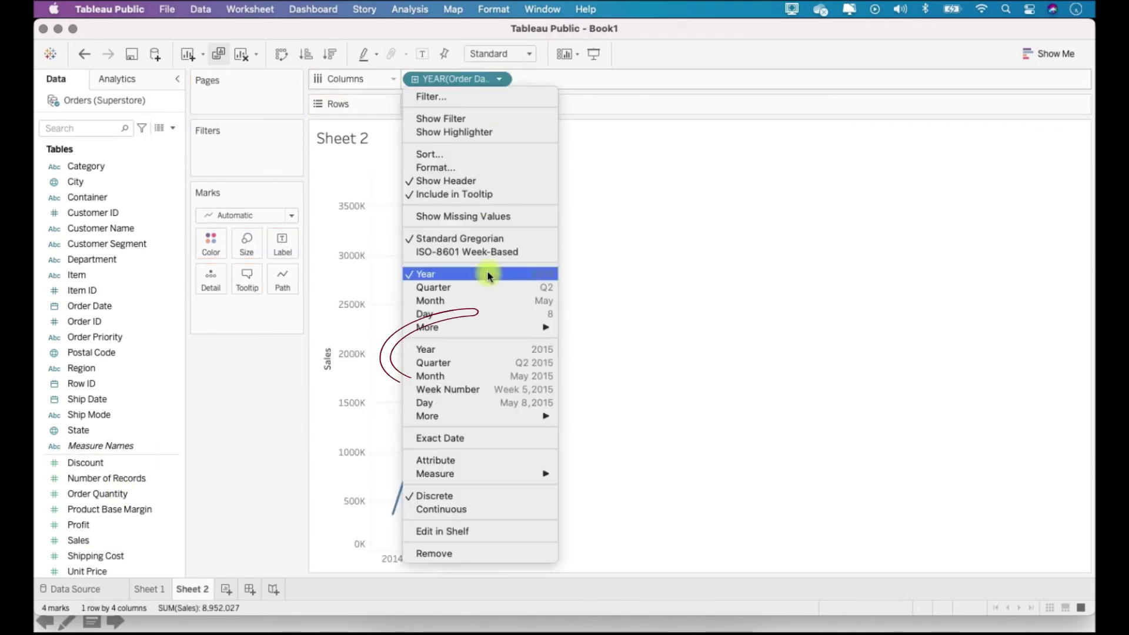
pyautogui.click(494, 350)
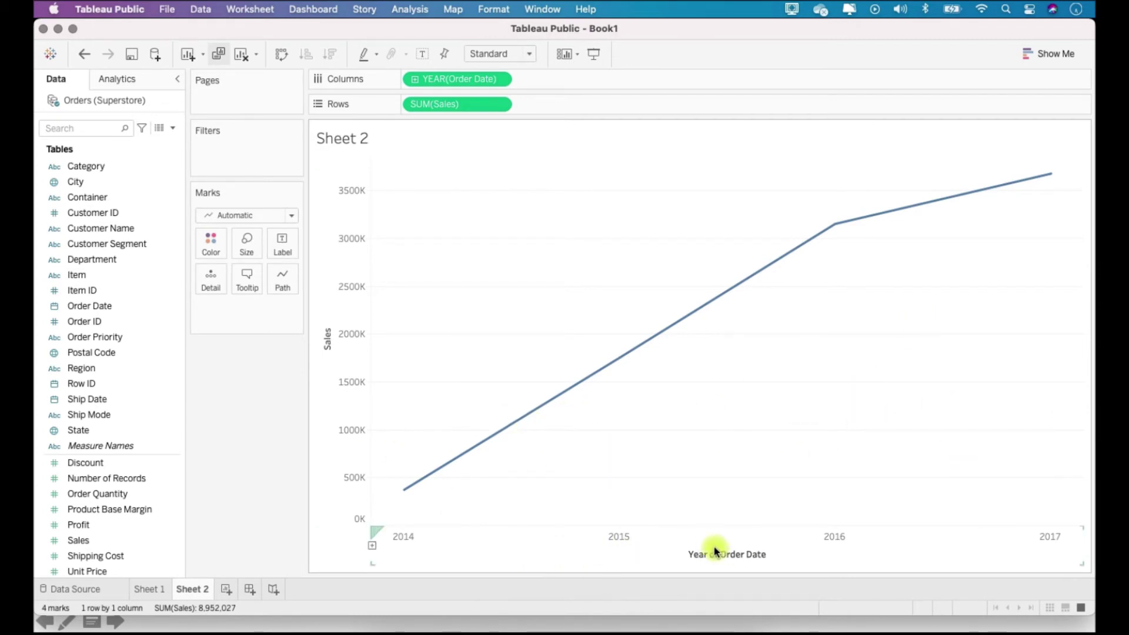
pyautogui.rightClick(658, 536)
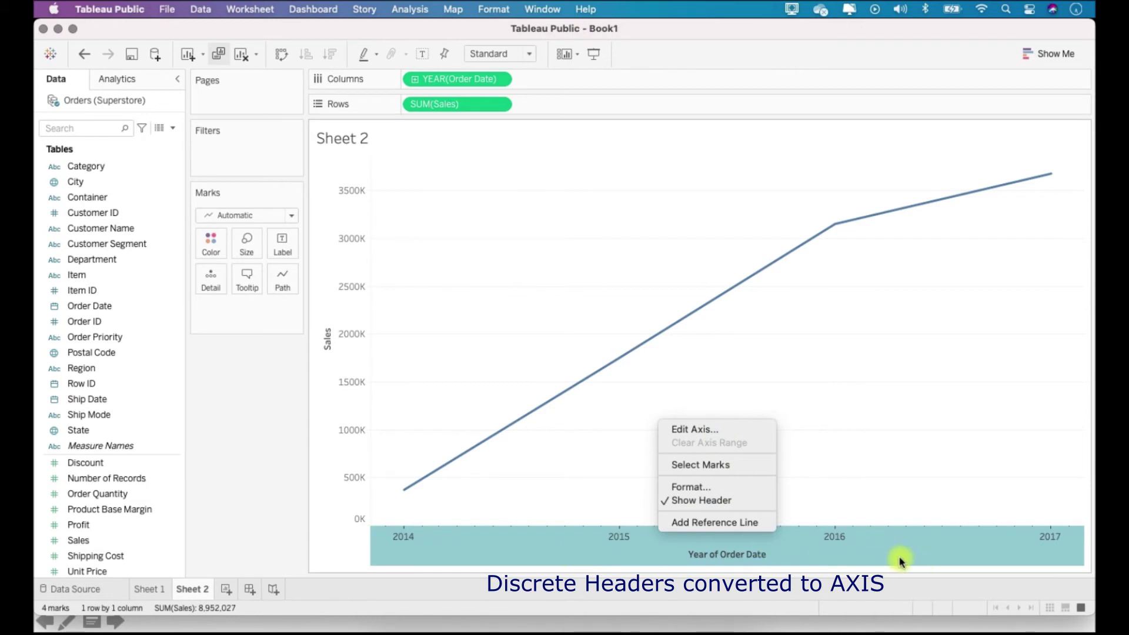
pyautogui.click(914, 499)
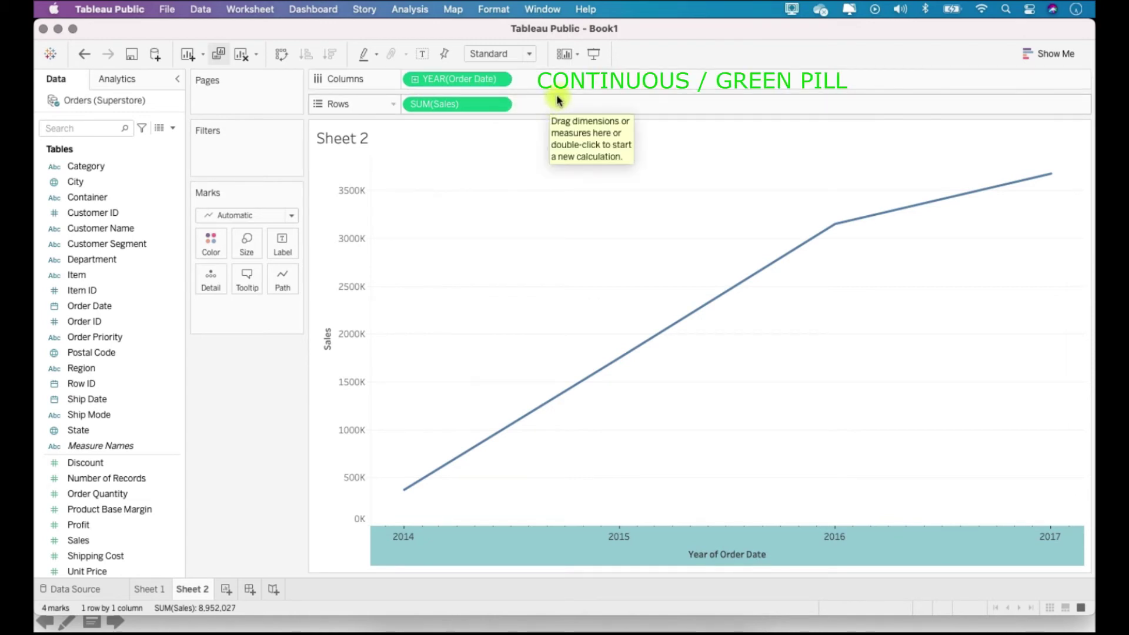
# - Drill the continuous Order Date on Columns down from year through quarter and month to day
pyautogui.click(414, 80)
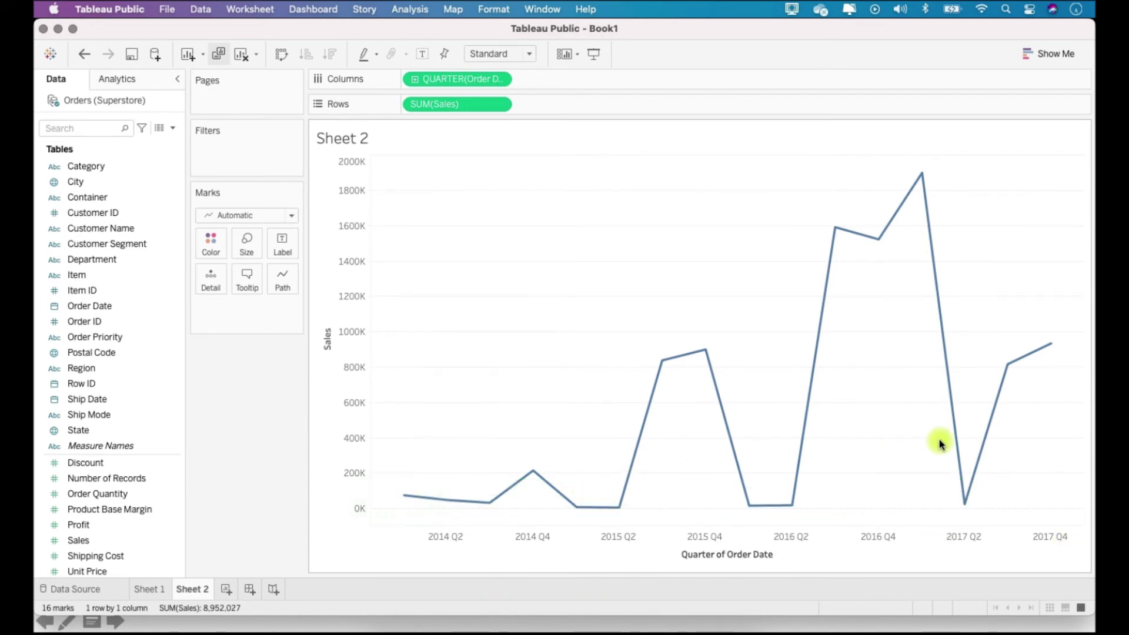
pyautogui.click(416, 80)
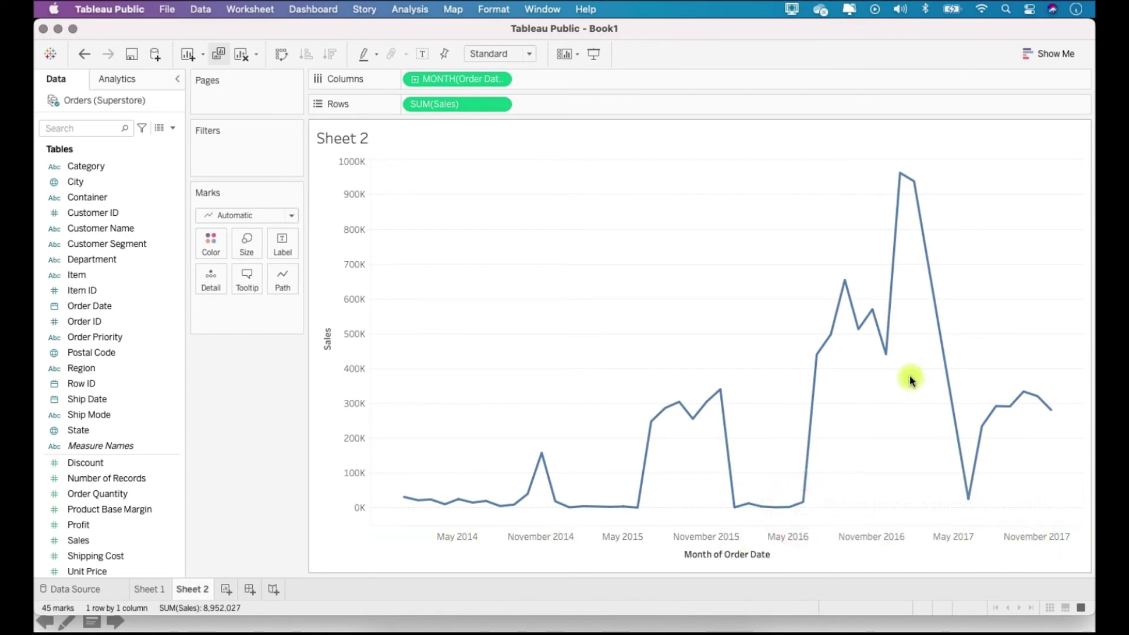
pyautogui.click(415, 82)
pyautogui.click(415, 81)
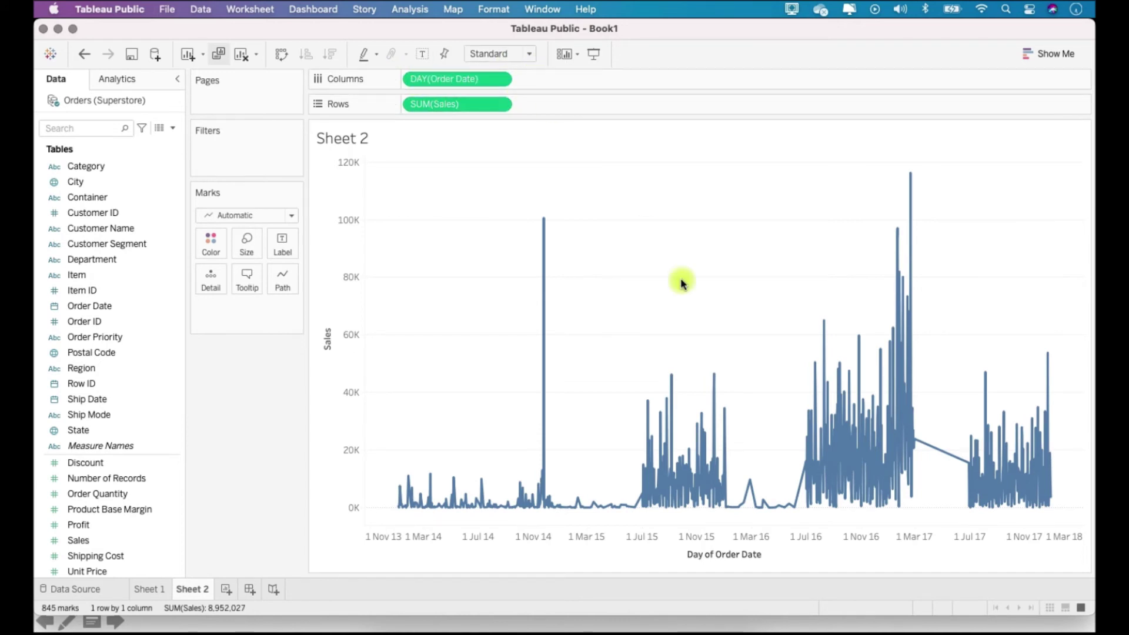
pyautogui.click(1024, 631)
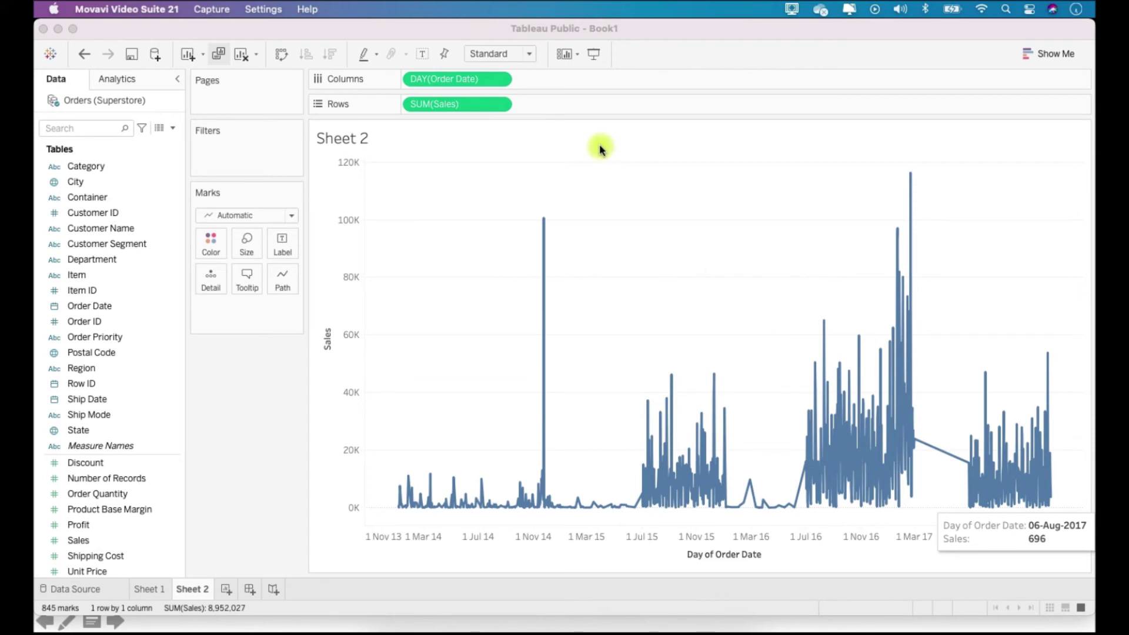
# - Change Order Date on Columns to the Month date value and convert it to discrete
pyautogui.click(504, 83)
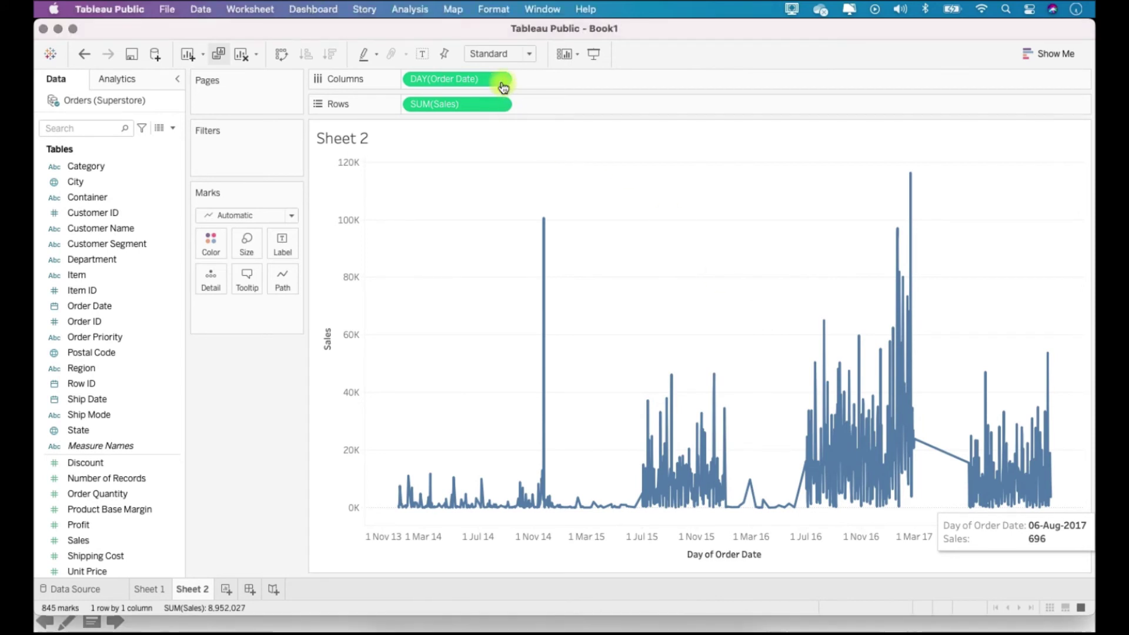
pyautogui.click(501, 80)
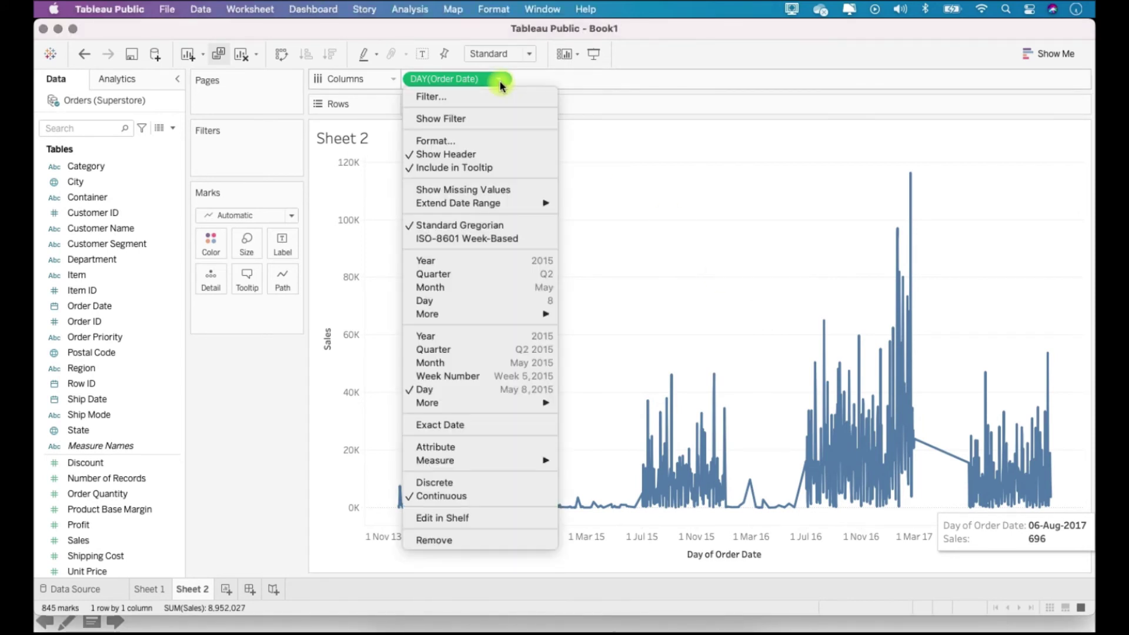
pyautogui.click(479, 363)
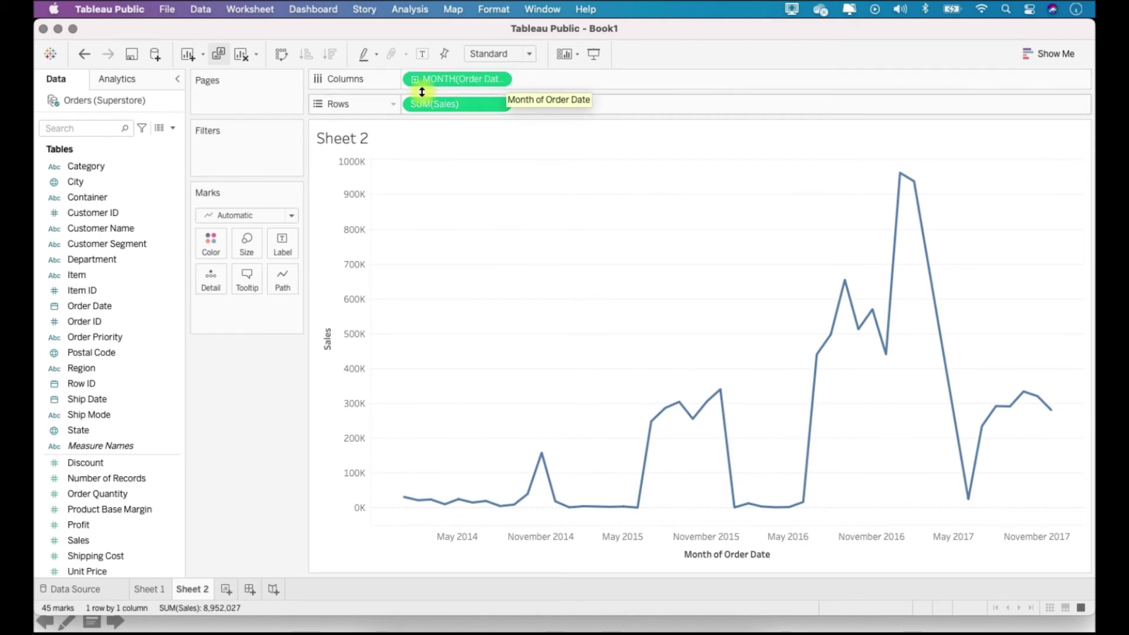
pyautogui.click(501, 79)
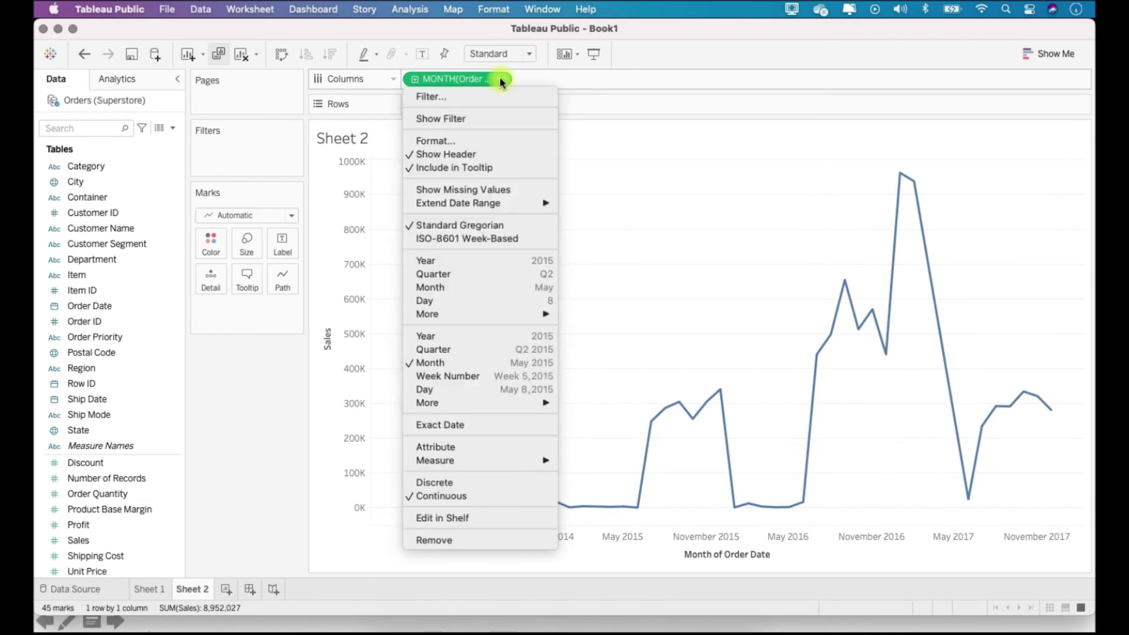
pyautogui.click(497, 483)
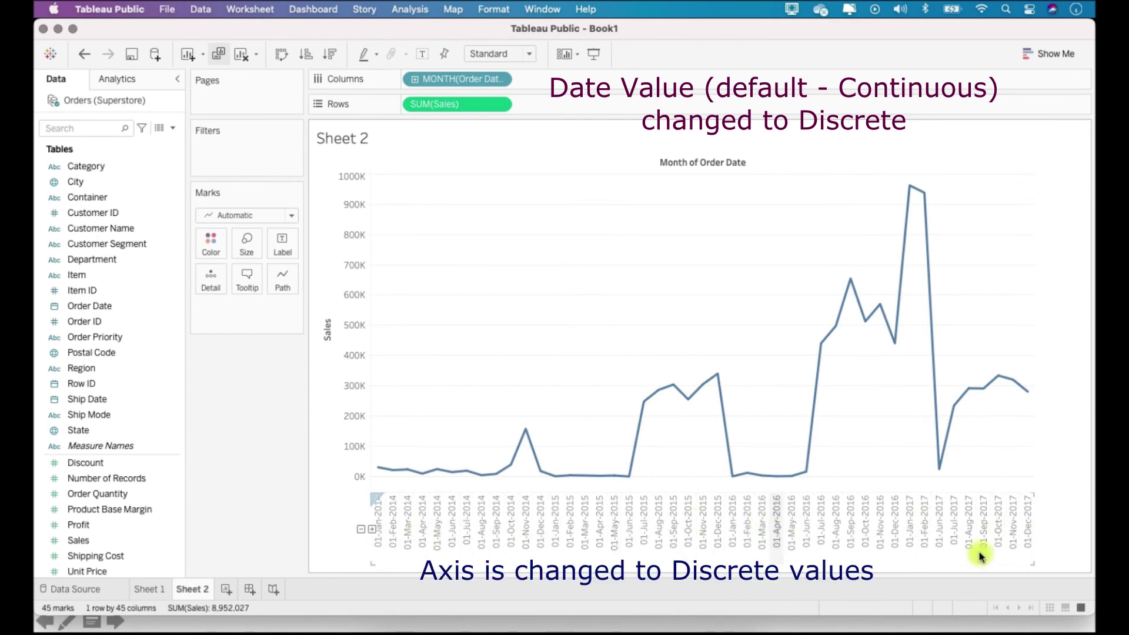
pyautogui.click(1021, 621)
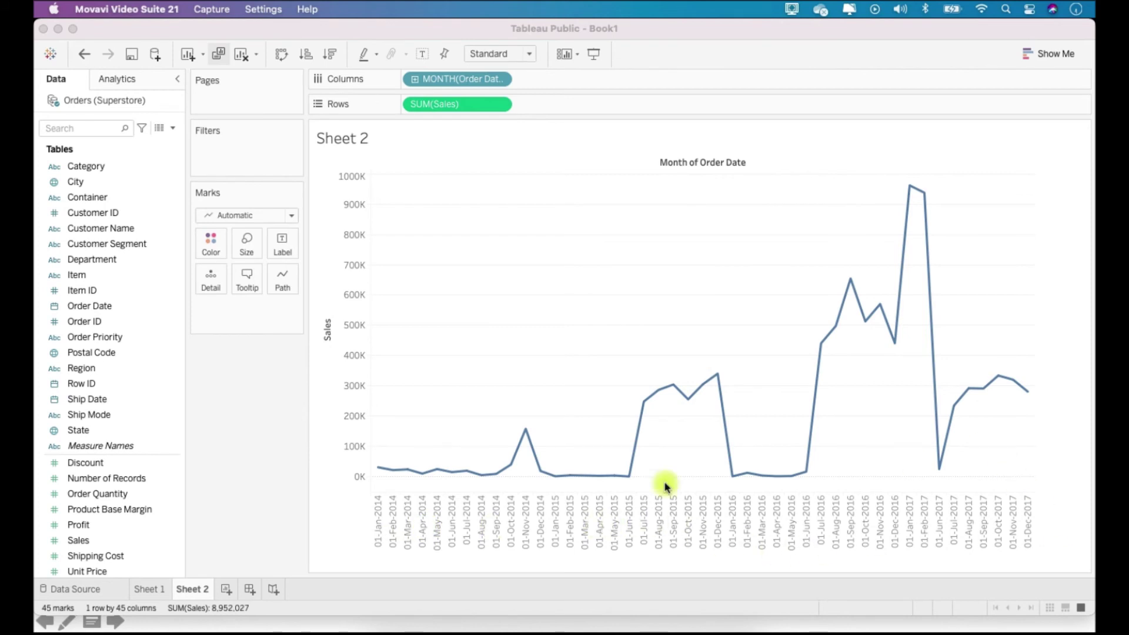
# - On Sheet 1, remove the year of Order Date from Color and convert the month date part on Columns to continuous
pyautogui.click(149, 589)
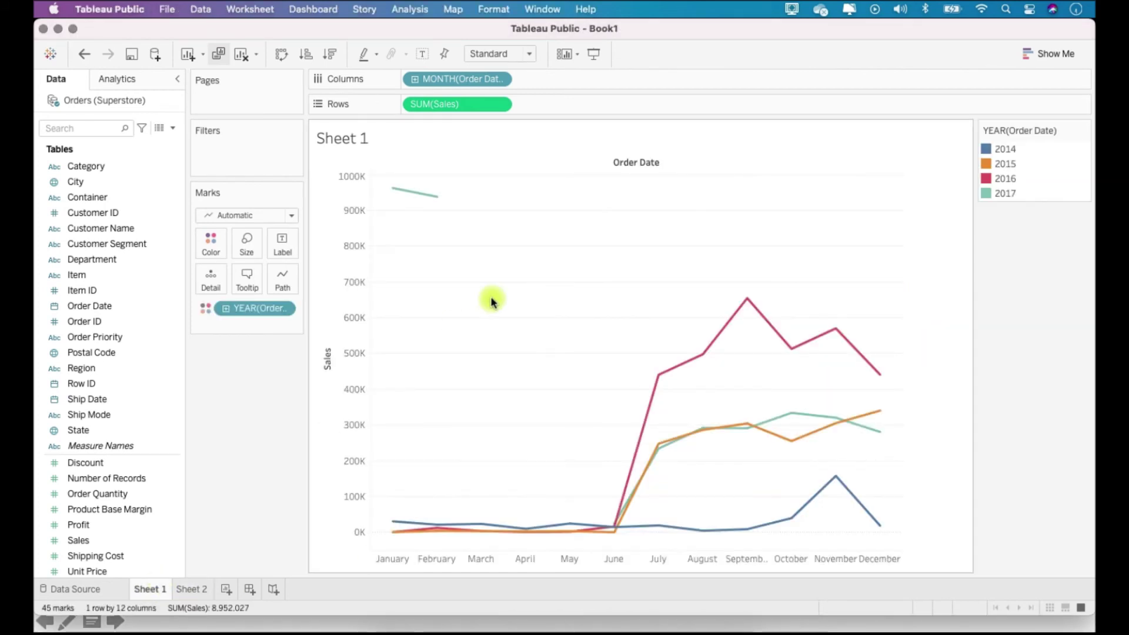
pyautogui.moveTo(253, 316); pyautogui.dragTo(469, 252)
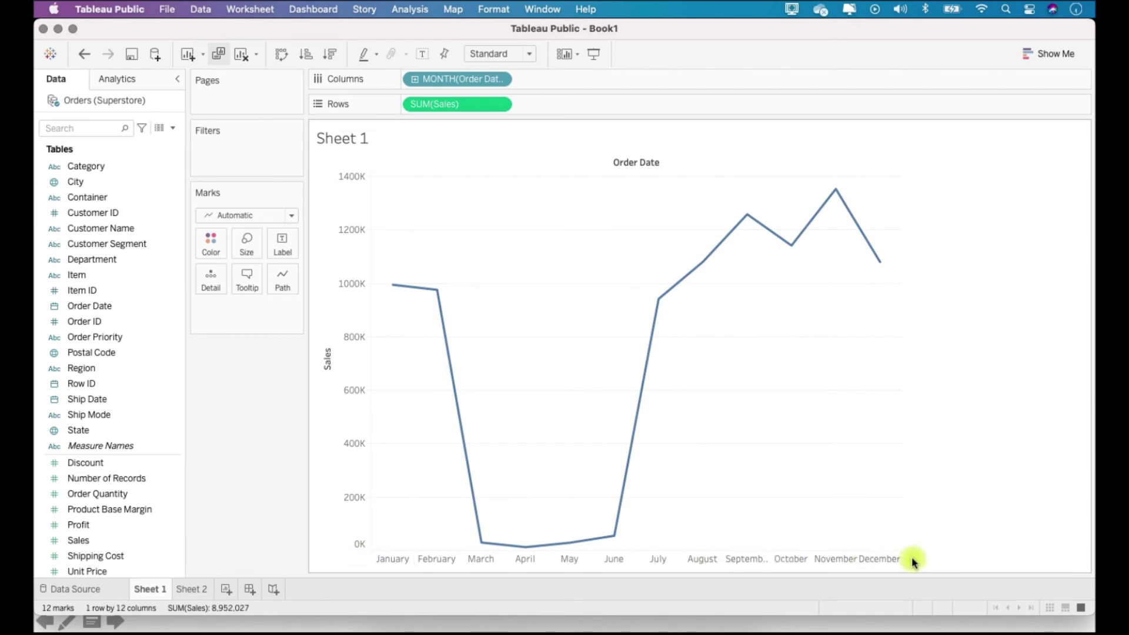
pyautogui.click(500, 81)
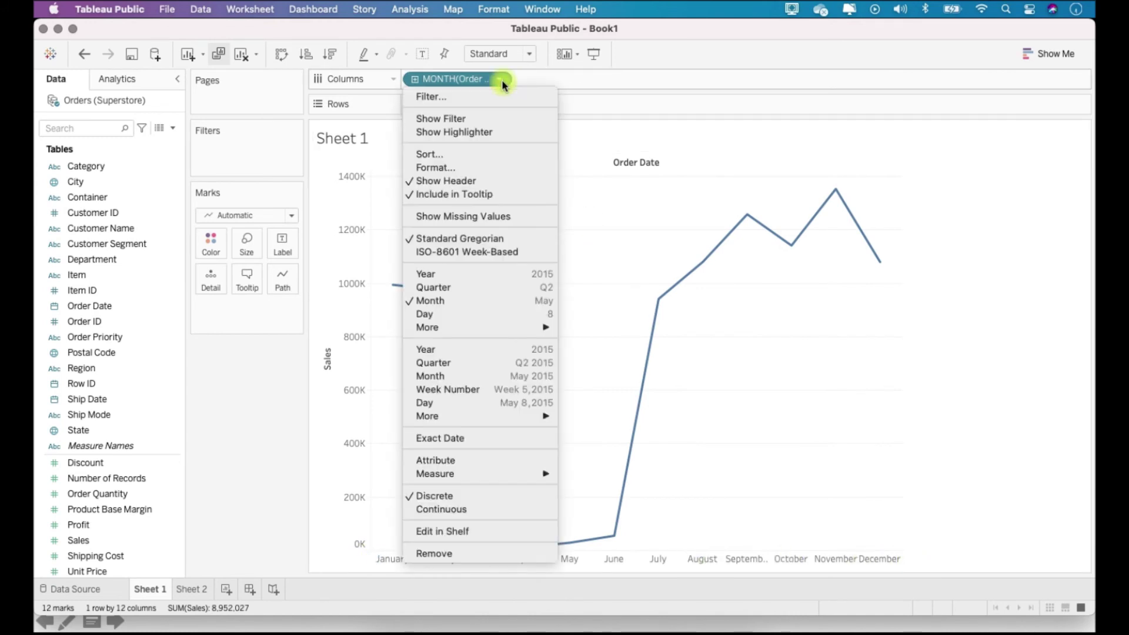
pyautogui.click(487, 509)
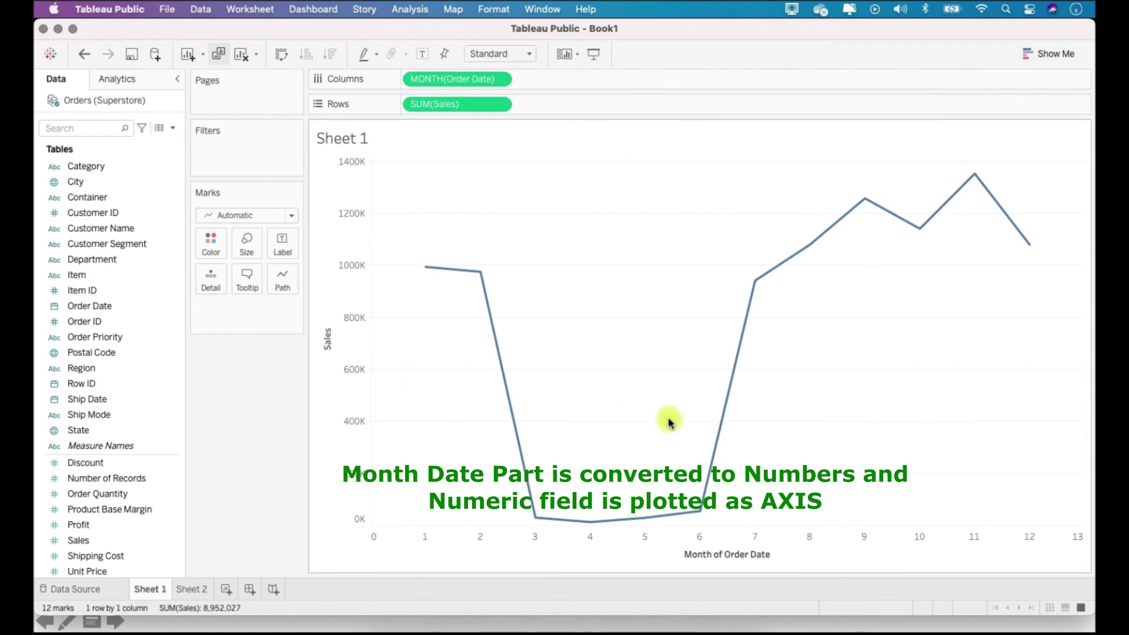
pyautogui.click(1081, 544)
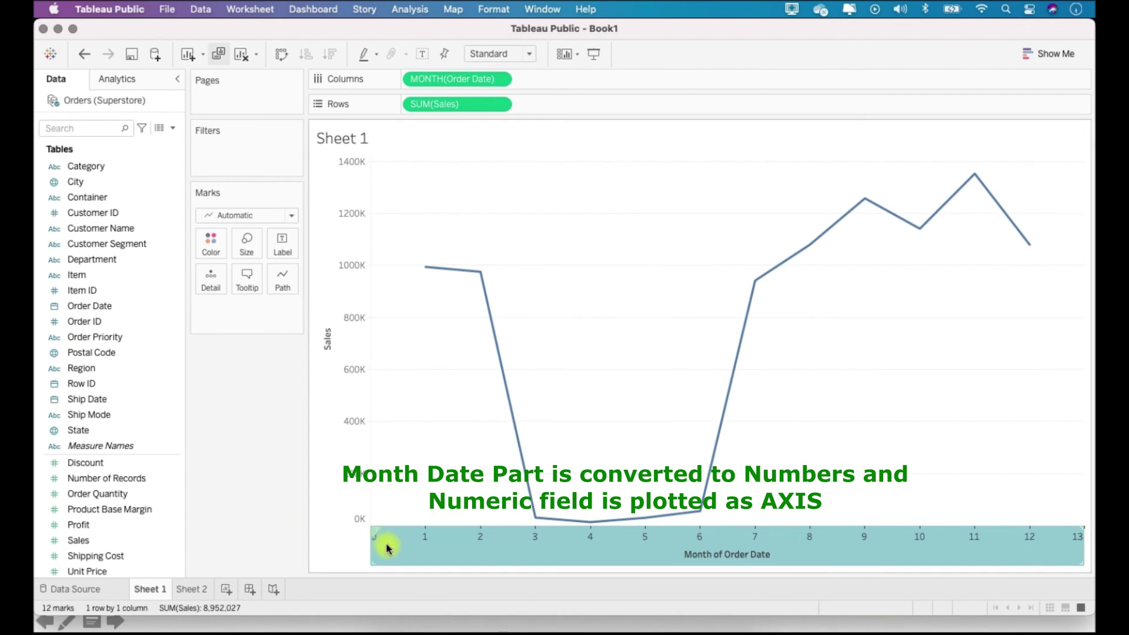
pyautogui.click(593, 442)
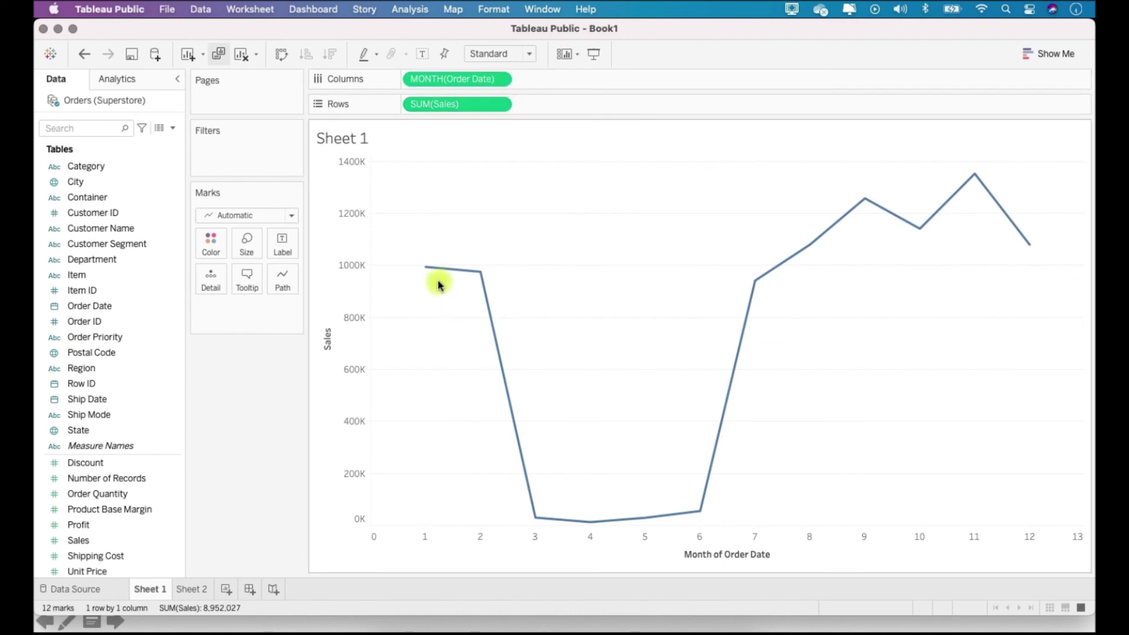
pyautogui.click(502, 80)
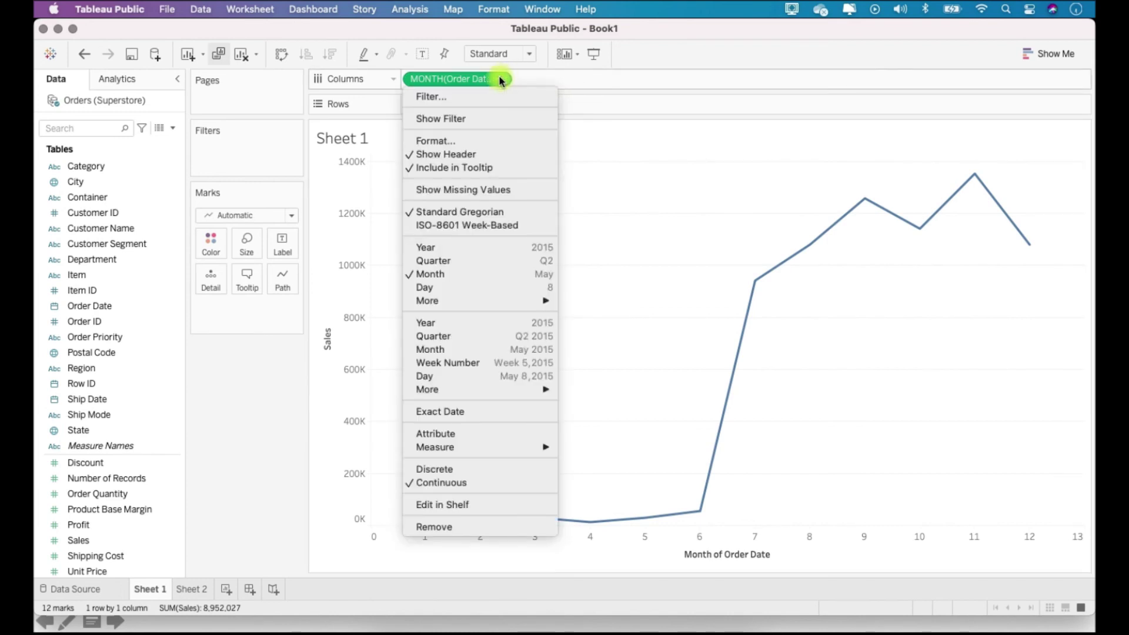
pyautogui.click(502, 80)
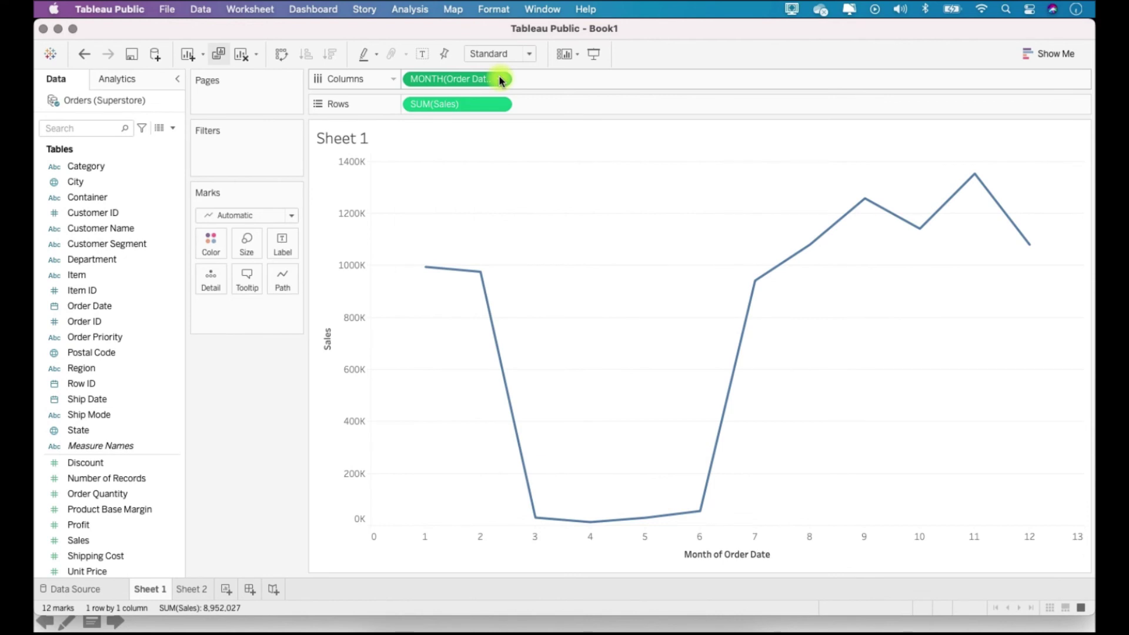
pyautogui.click(1029, 624)
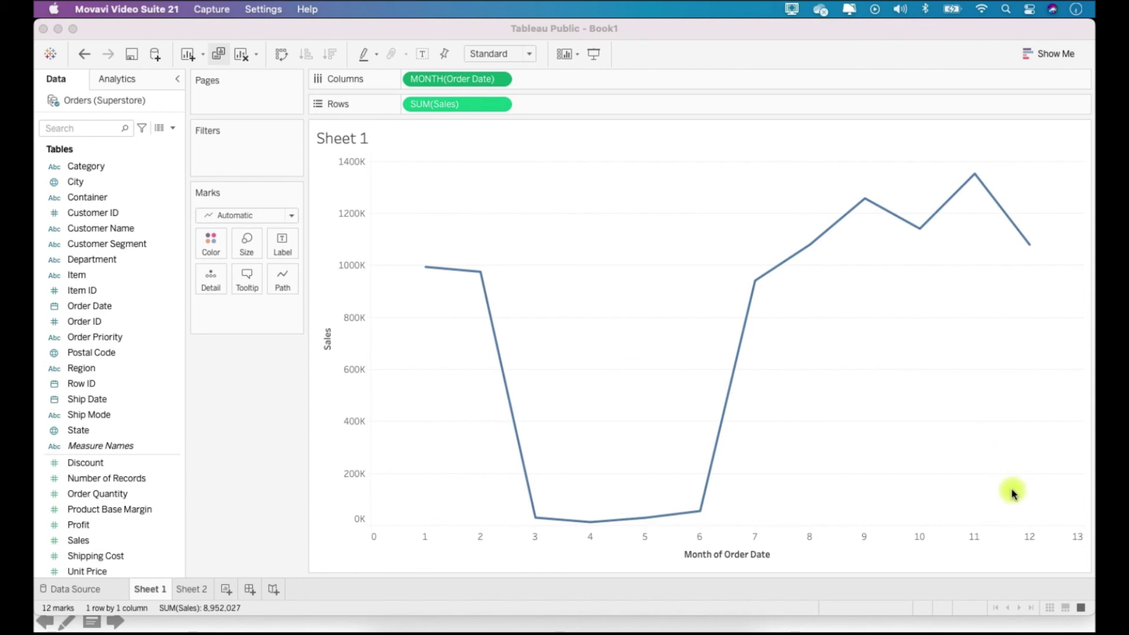
pyautogui.click(1019, 618)
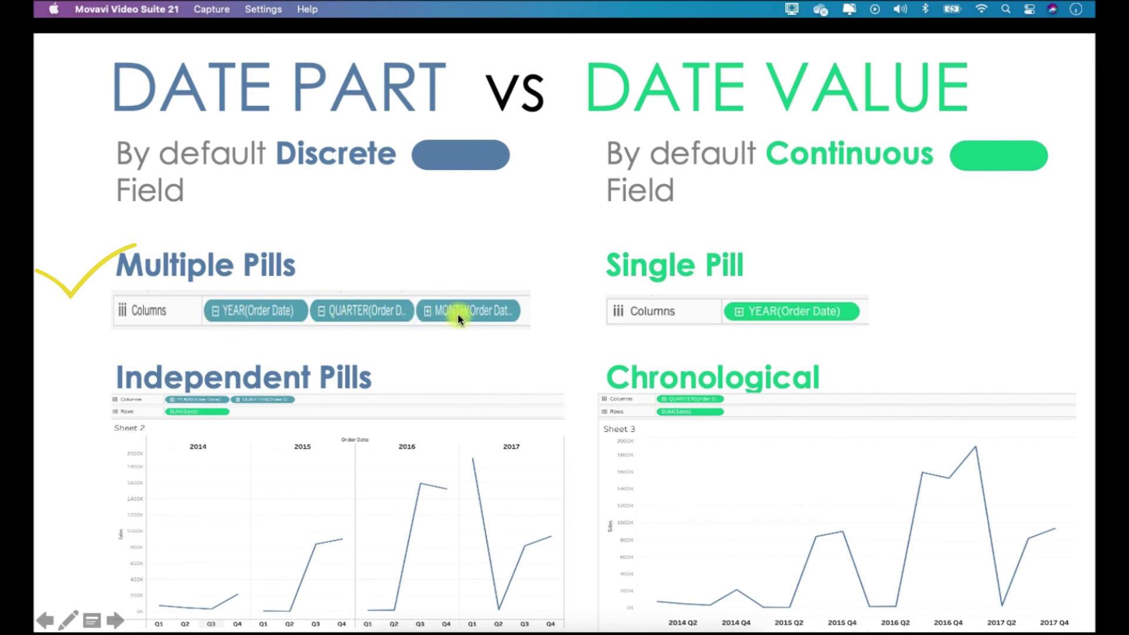
pyautogui.click(488, 313)
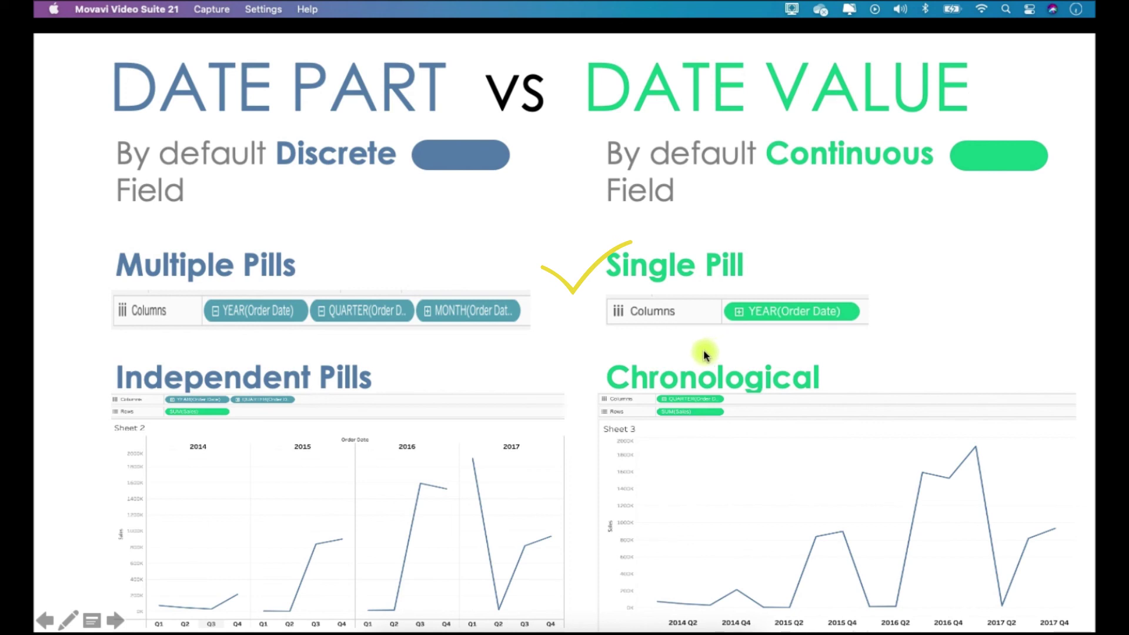
pyautogui.click(280, 390)
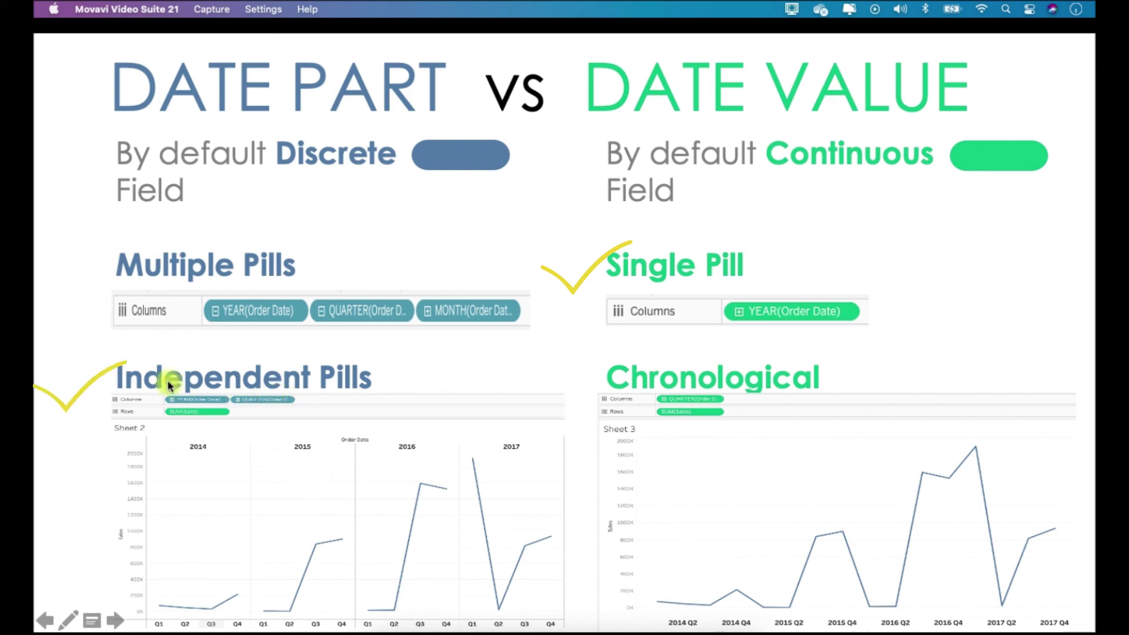